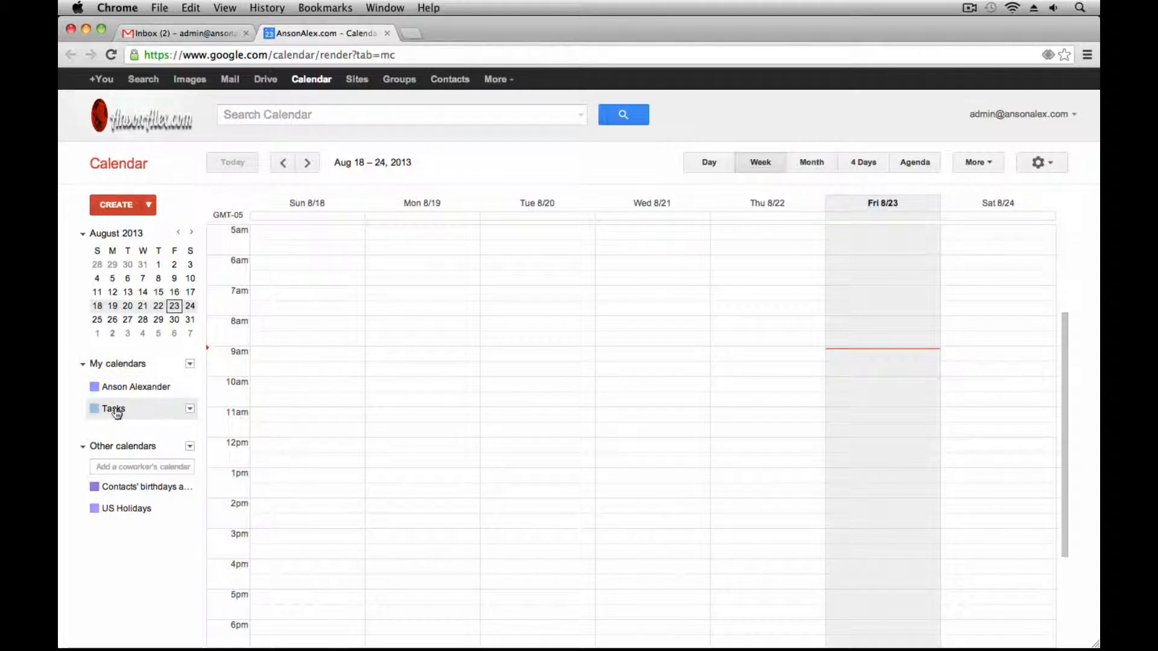
Step: Collapse the My calendars and Other calendars lists and expand My calendars again
{"action": "left_click", "coordinate": [83, 364]}
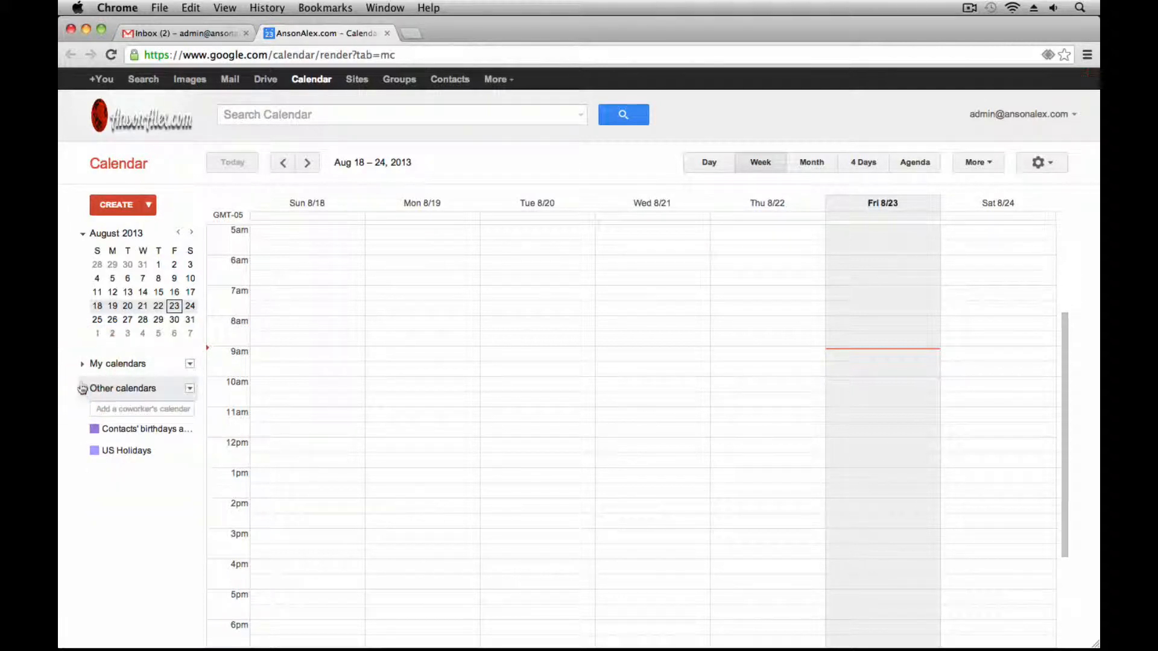
{"action": "left_click", "coordinate": [82, 388]}
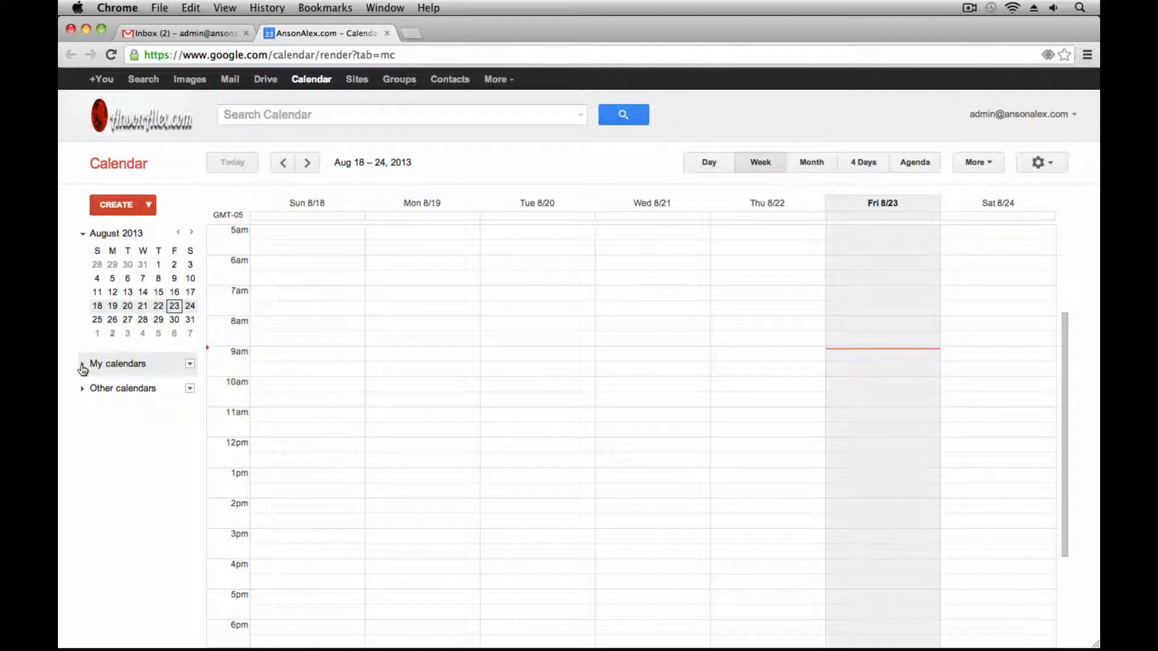
{"action": "left_click", "coordinate": [83, 367]}
Step: Hide the Tasks calendar from the calendar grid and expand the Other calendars list
{"action": "left_click", "coordinate": [114, 412]}
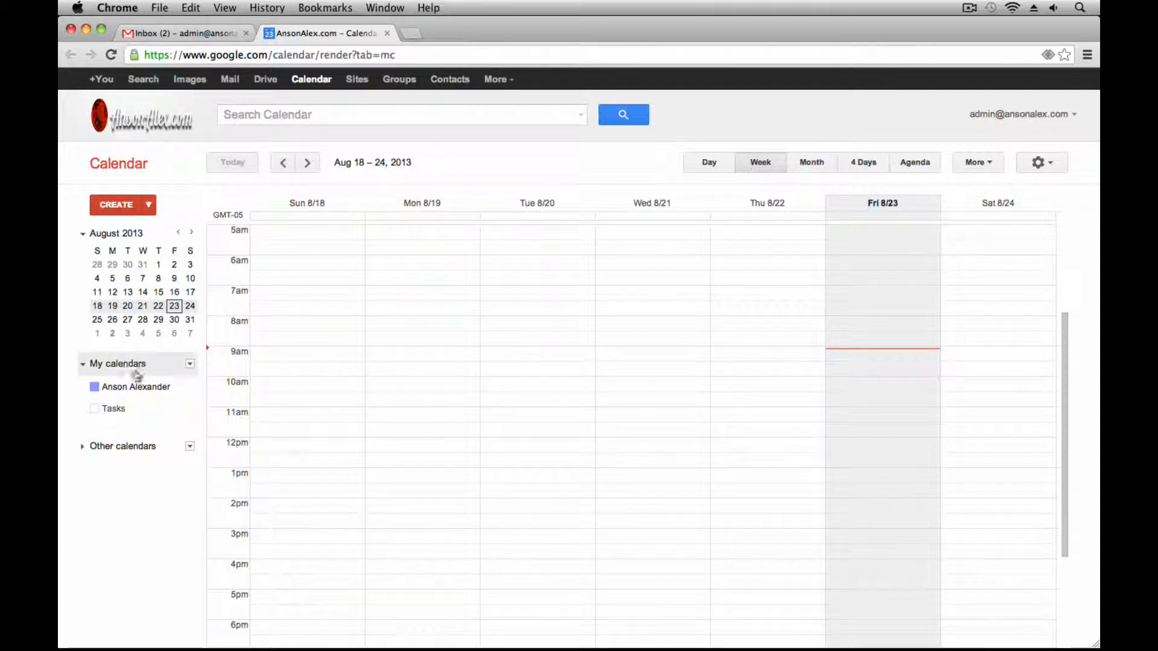
{"action": "left_click", "coordinate": [138, 410]}
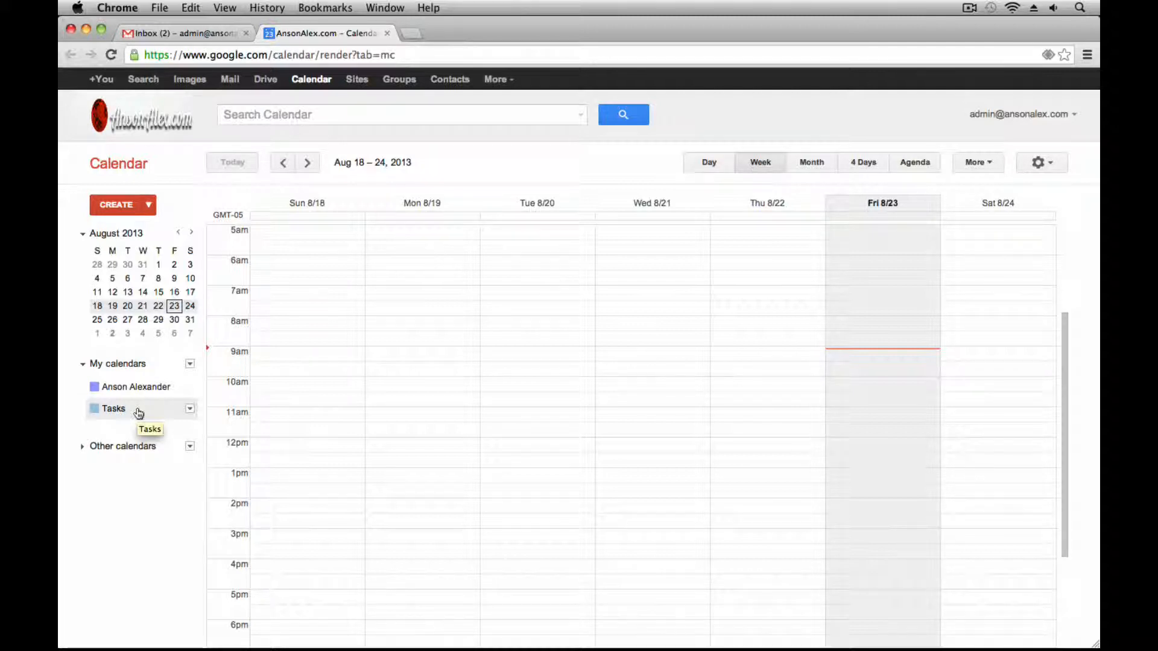
{"action": "left_click", "coordinate": [137, 411]}
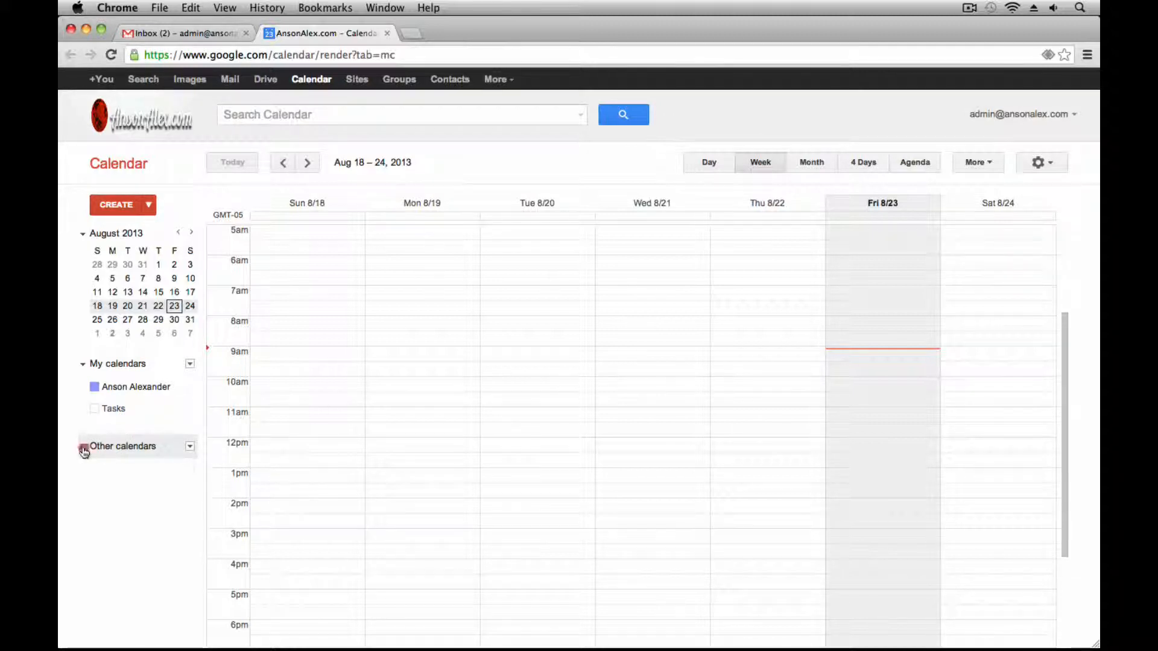
{"action": "left_click", "coordinate": [83, 449]}
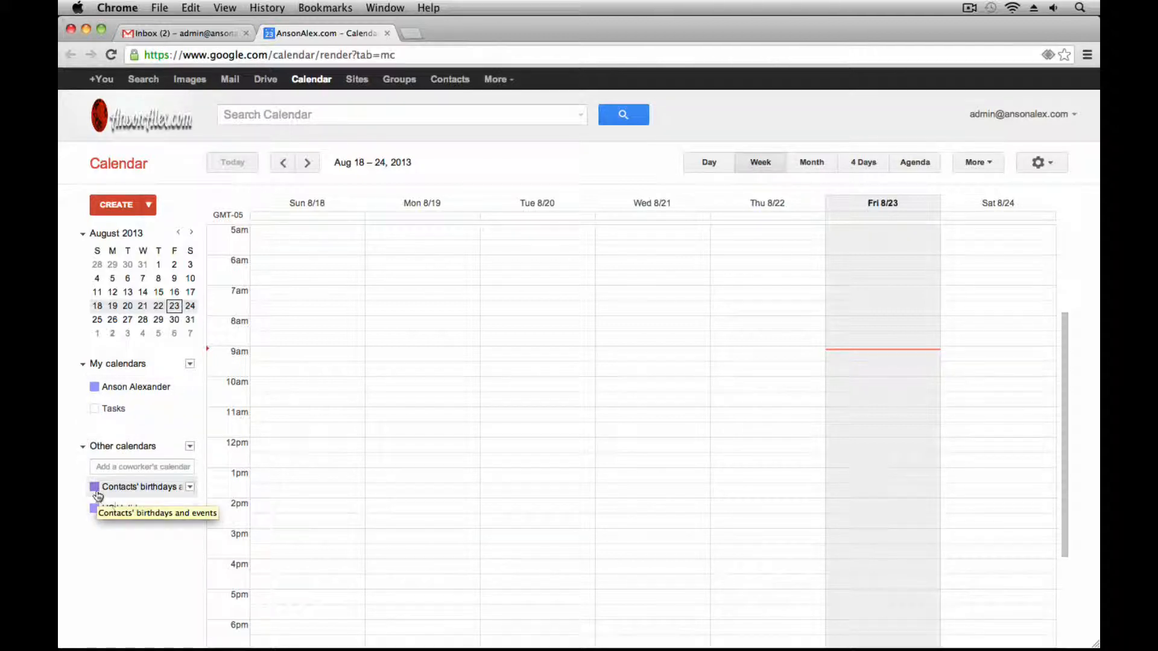
Step: Hide the owner's personal calendar under My calendars and show it again
{"action": "left_click", "coordinate": [181, 411]}
{"action": "left_click", "coordinate": [117, 389]}
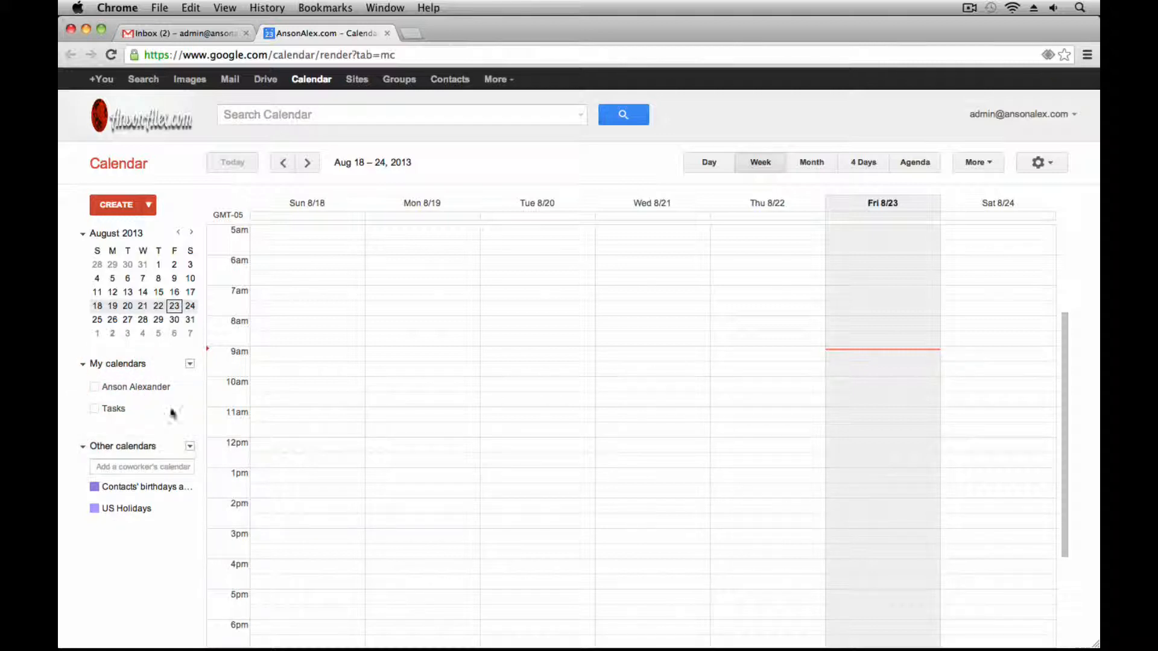
{"action": "left_click", "coordinate": [155, 390]}
Step: Create an event titled Test Event on Monday, August 19, from 8:30am to 9:30am
{"action": "left_click", "coordinate": [391, 336]}
{"action": "type", "text": "Te"}
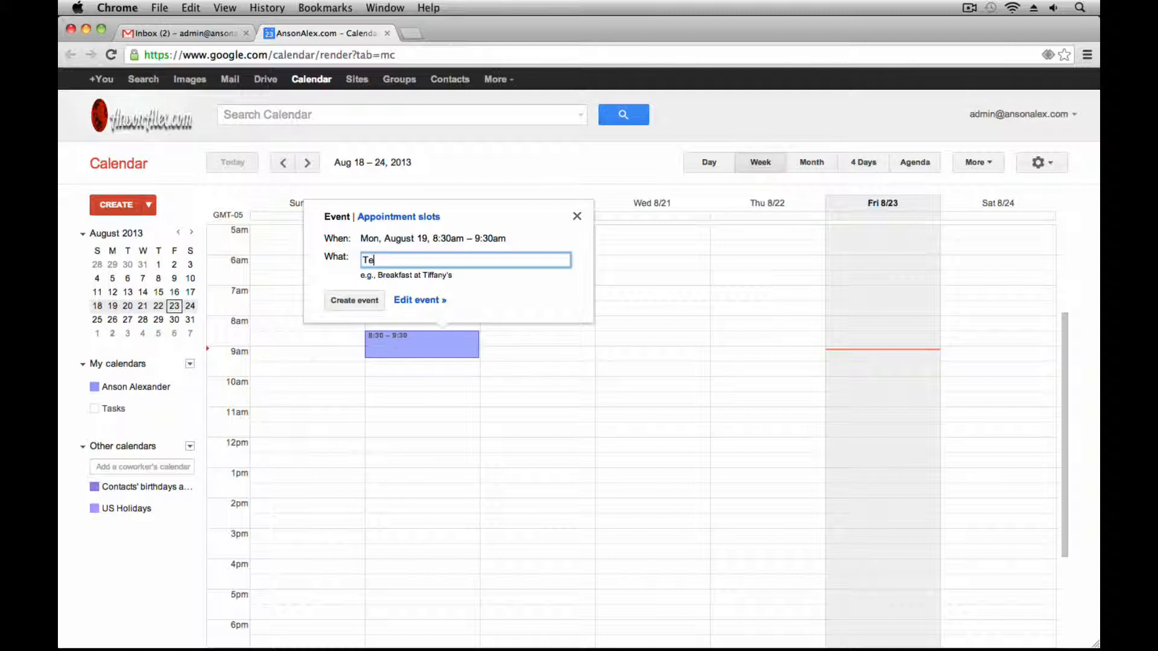
{"action": "type", "text": "st Event"}
{"action": "left_click", "coordinate": [371, 305]}
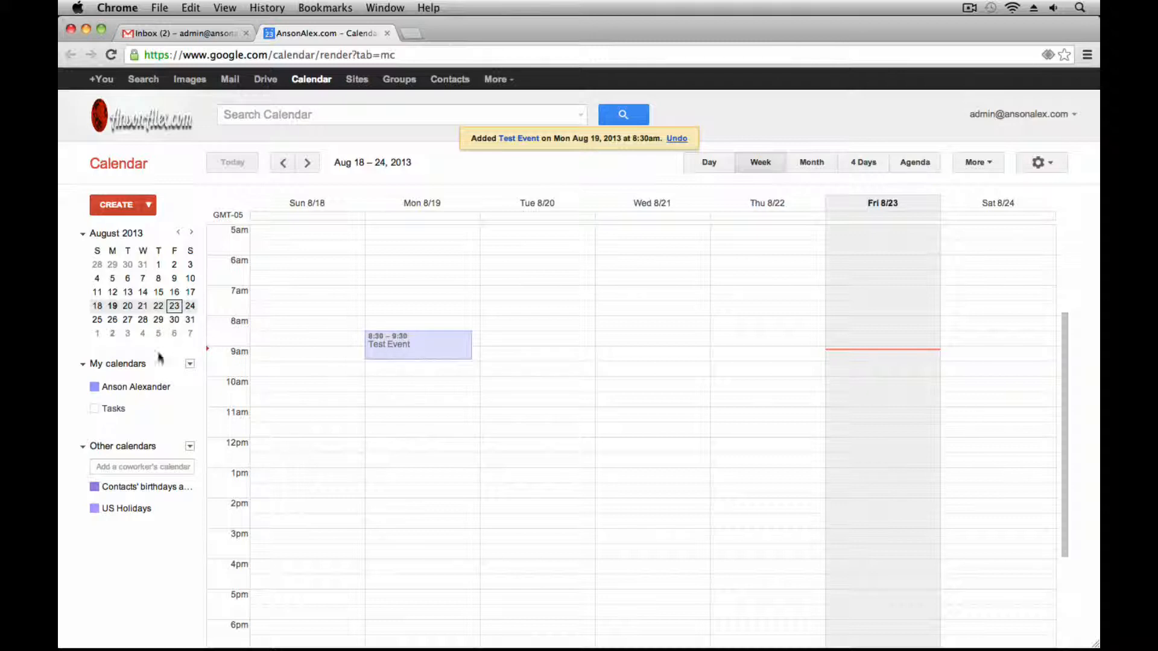
Step: Turn the personal calendar and the calendars under Other calendars off and back on
{"action": "left_click", "coordinate": [142, 389]}
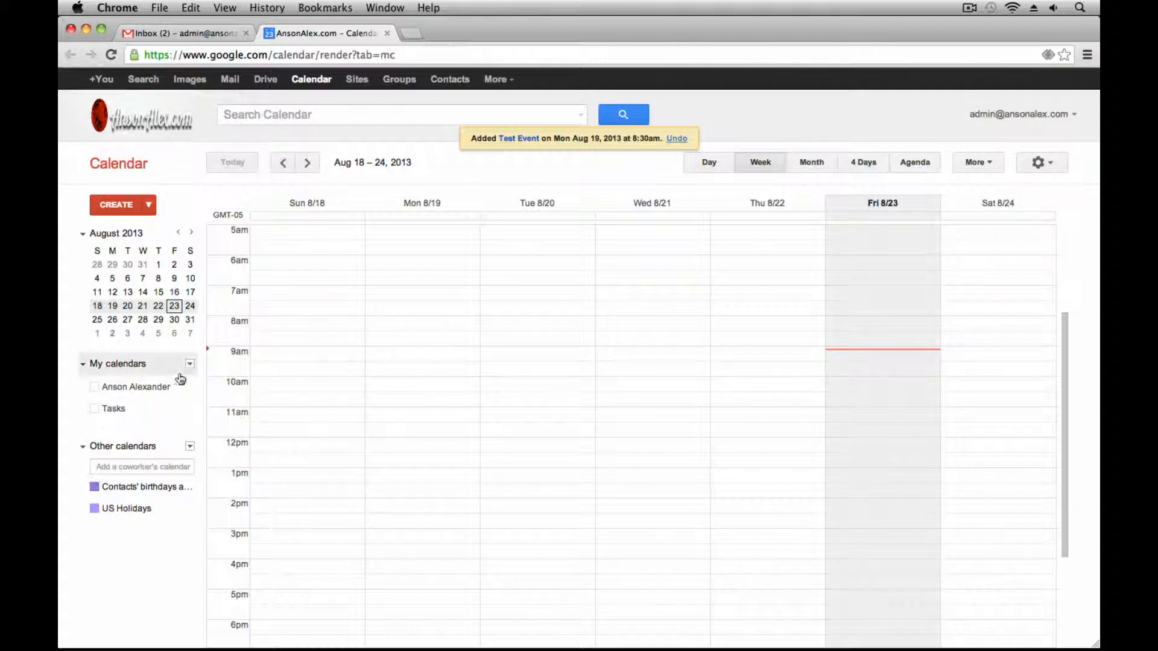
{"action": "left_click", "coordinate": [157, 387]}
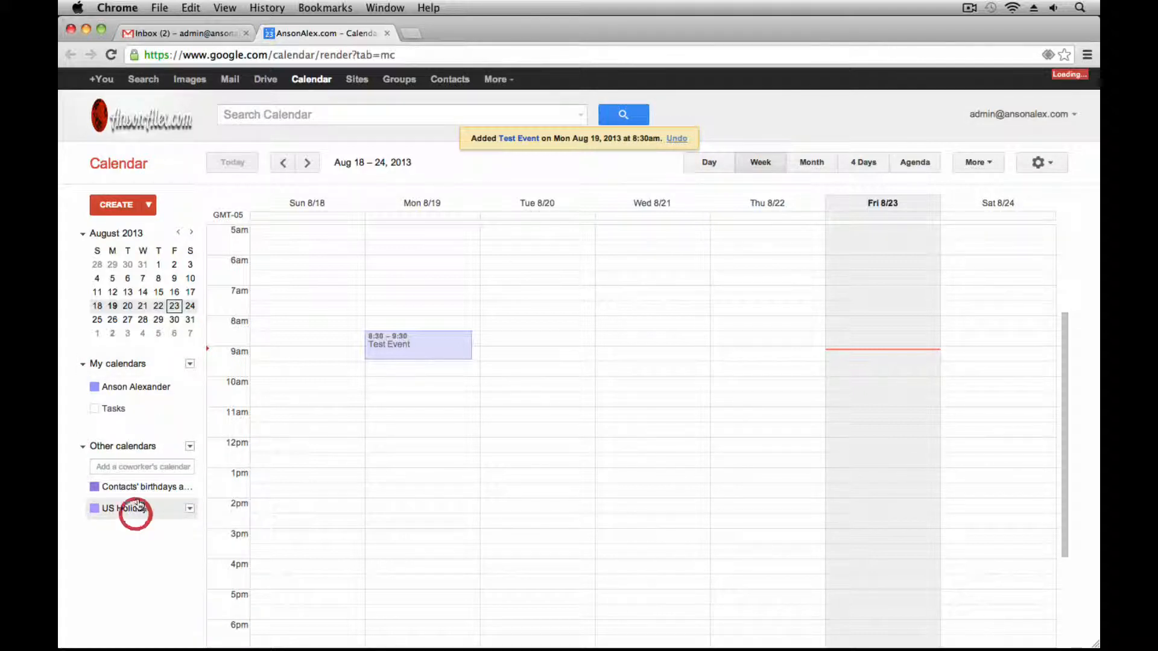
{"action": "left_click", "coordinate": [141, 488]}
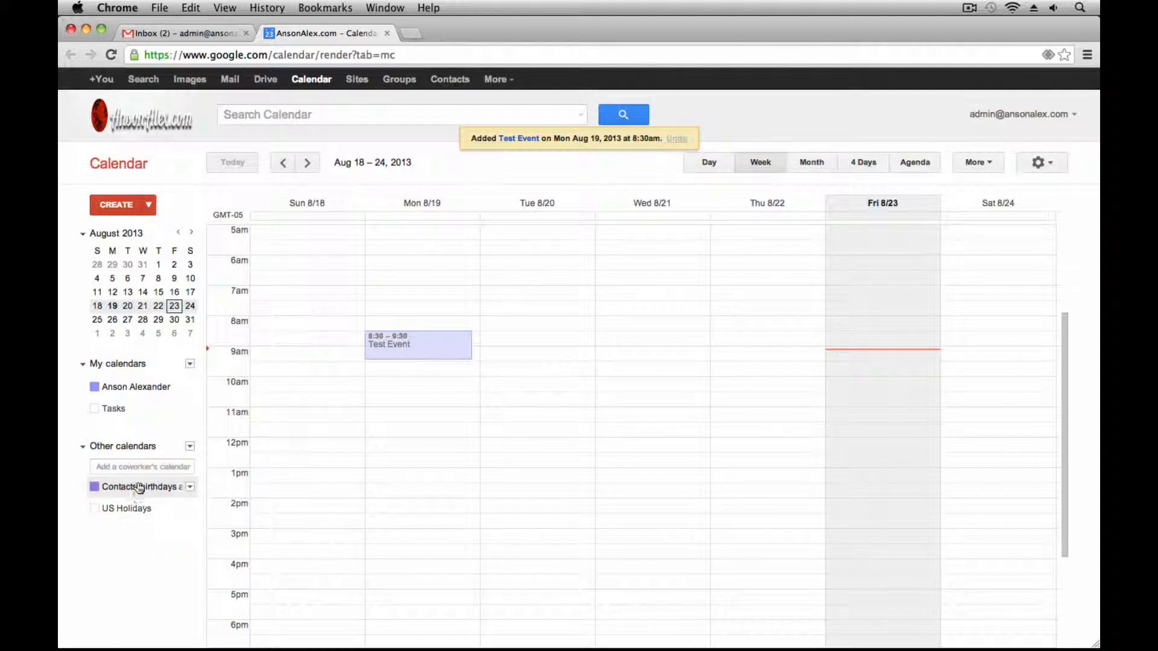
{"action": "left_click", "coordinate": [136, 486]}
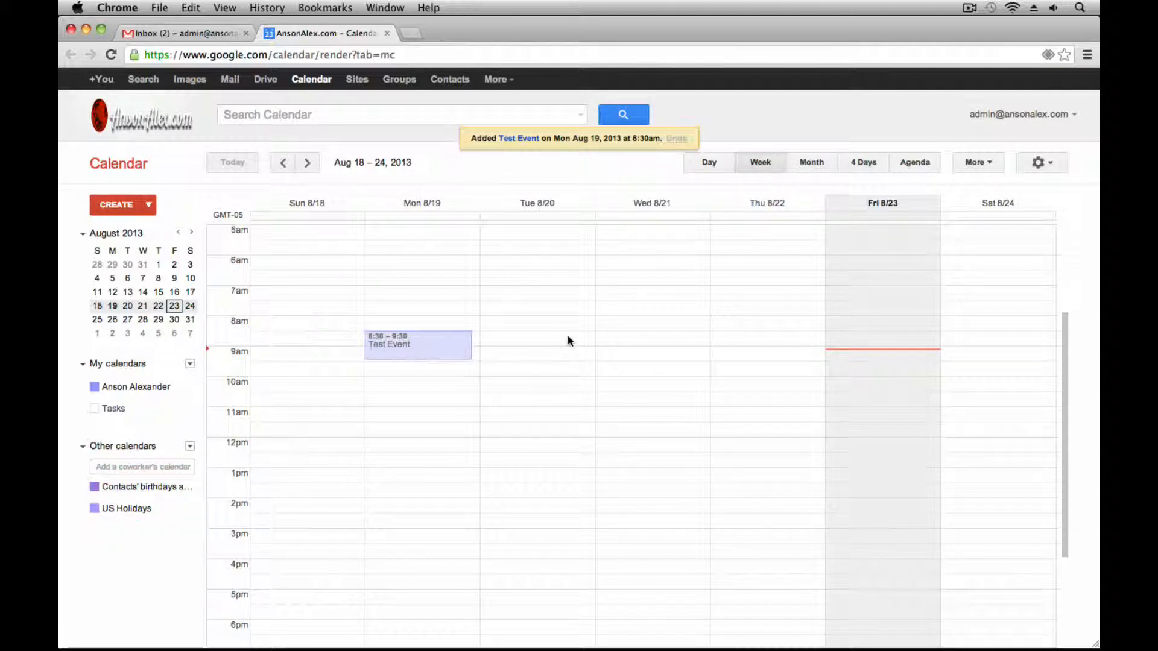
Step: Add an event titled Test Event2 on Tuesday, September 3, 2013, using the month view
{"action": "left_click", "coordinate": [809, 164]}
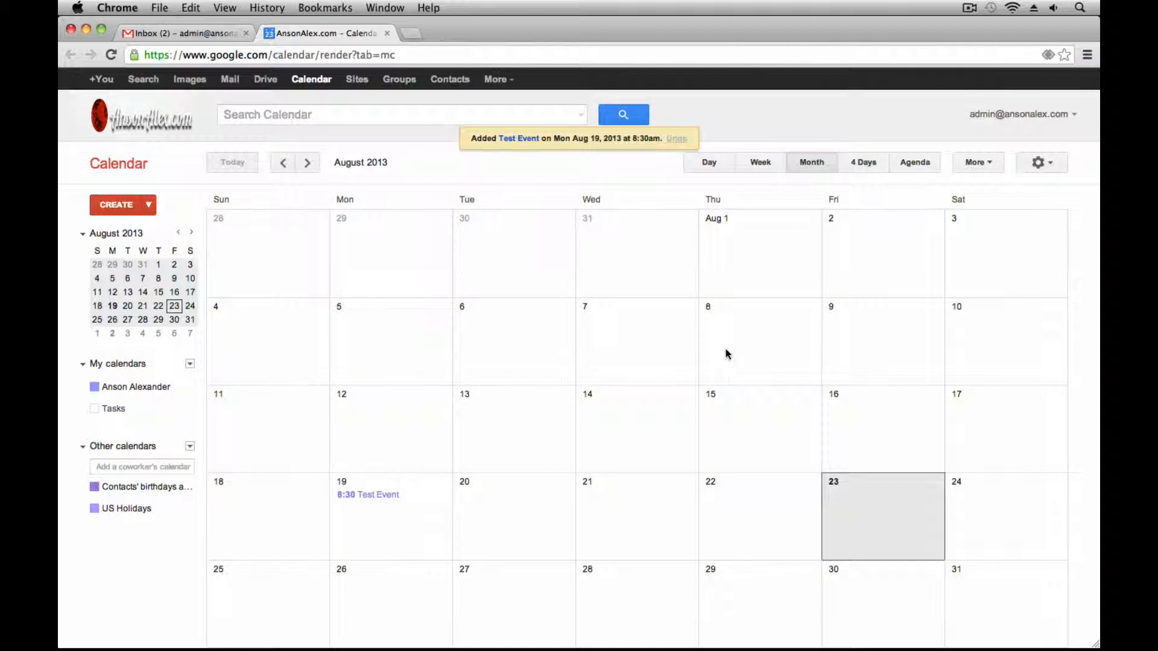
{"action": "left_click", "coordinate": [309, 161]}
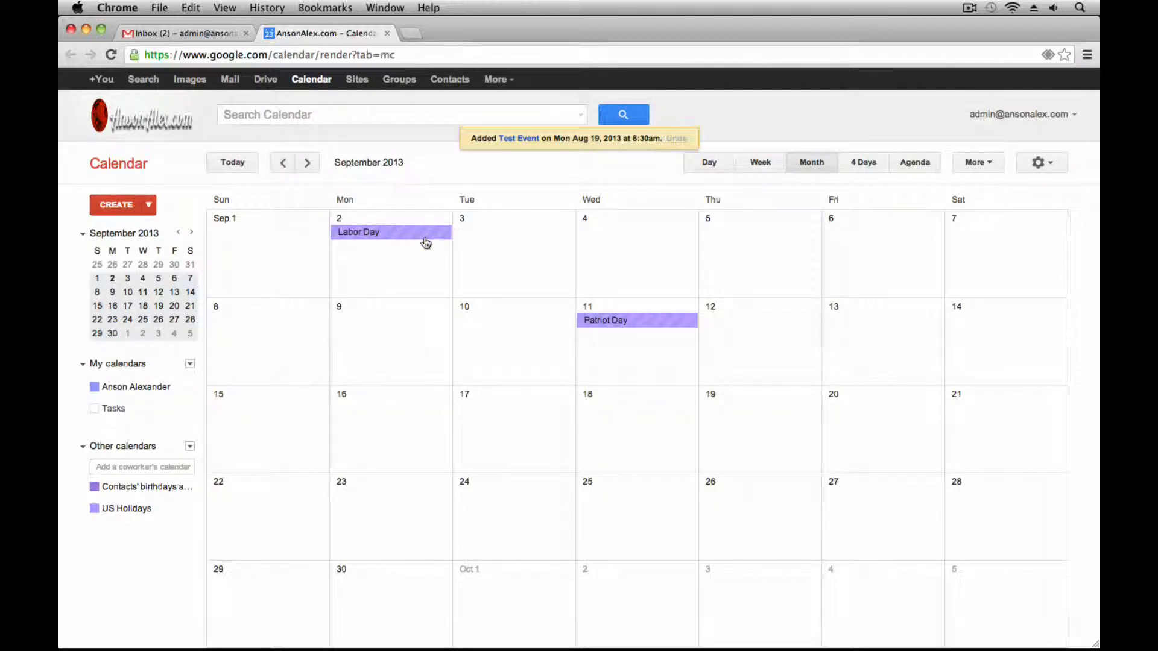
{"action": "left_click", "coordinate": [513, 264]}
{"action": "type", "text": "Test E"}
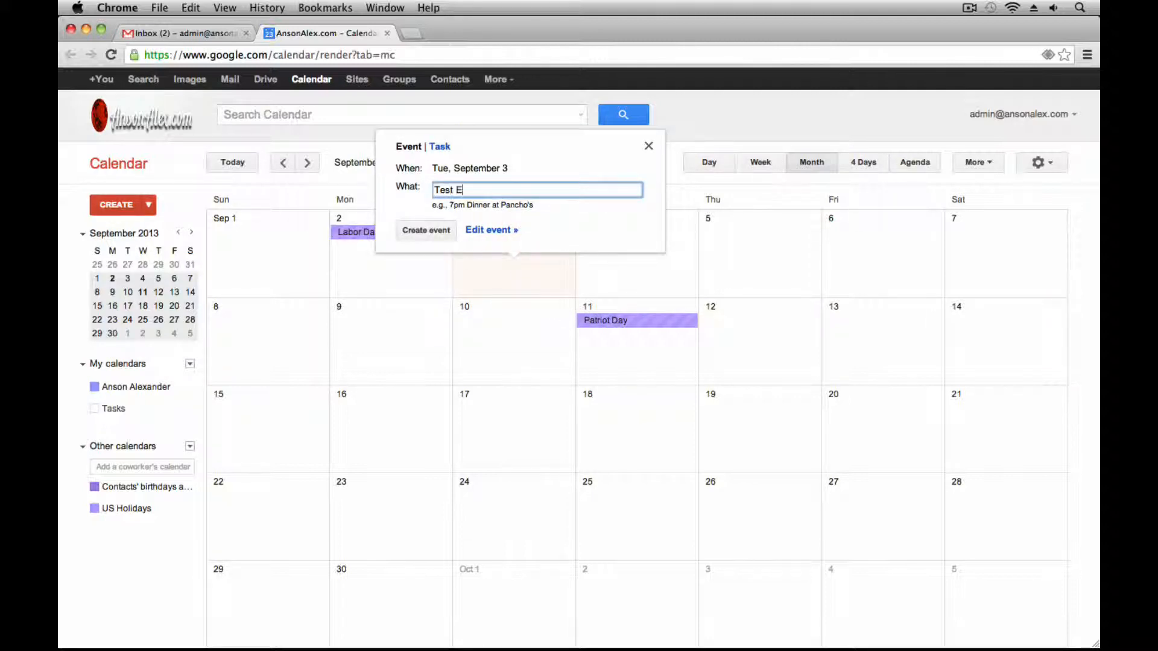
{"action": "type", "text": "vent 2"}
{"action": "left_click", "coordinate": [430, 230]}
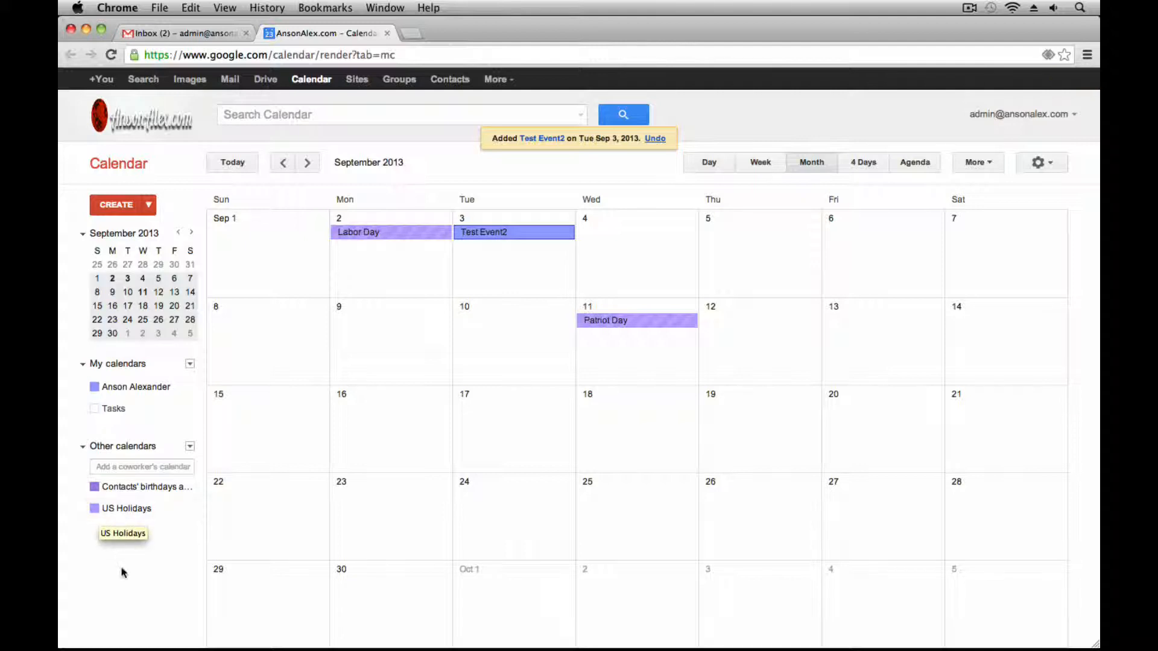
Step: Hide the US Holidays calendar in the September month view and show it again
{"action": "left_click", "coordinate": [147, 513]}
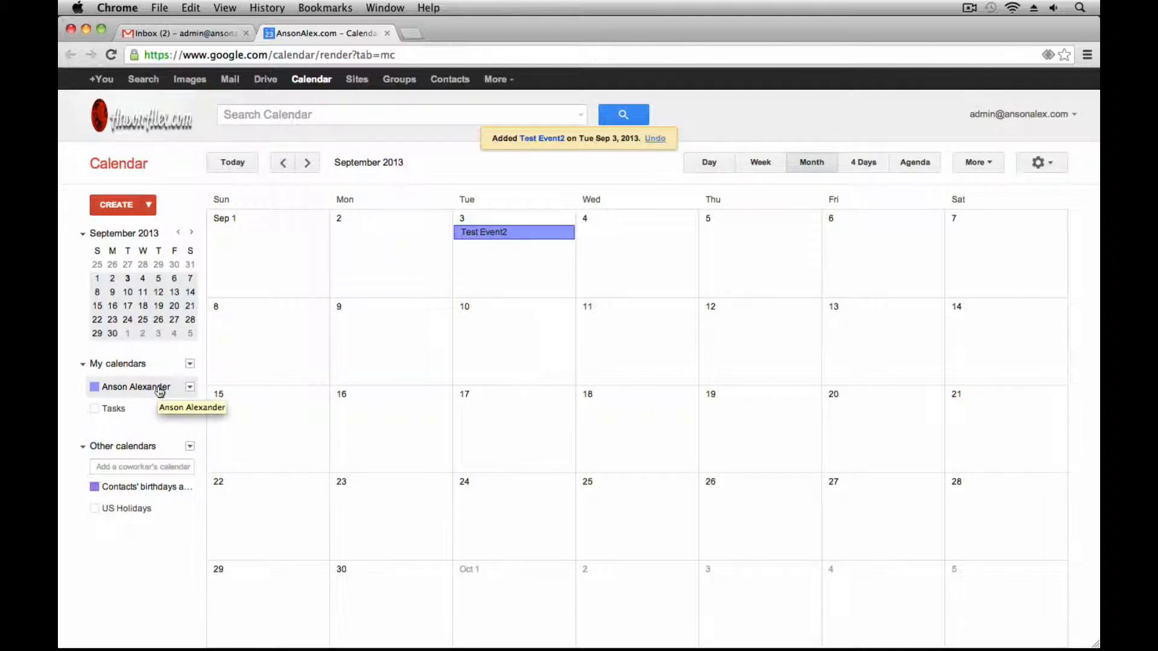
{"action": "left_click", "coordinate": [136, 513]}
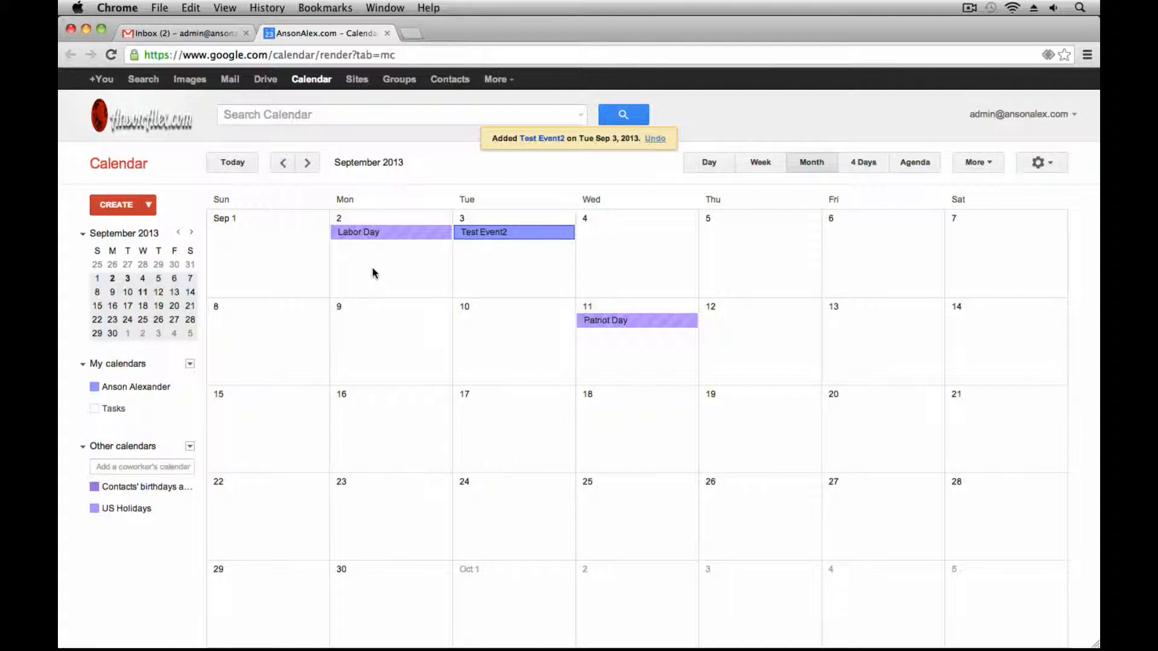
Step: Switch to the week view and browse the weeks around August 18 – 24, 2013, ending on that week
{"action": "left_click", "coordinate": [746, 160]}
{"action": "left_click", "coordinate": [283, 164]}
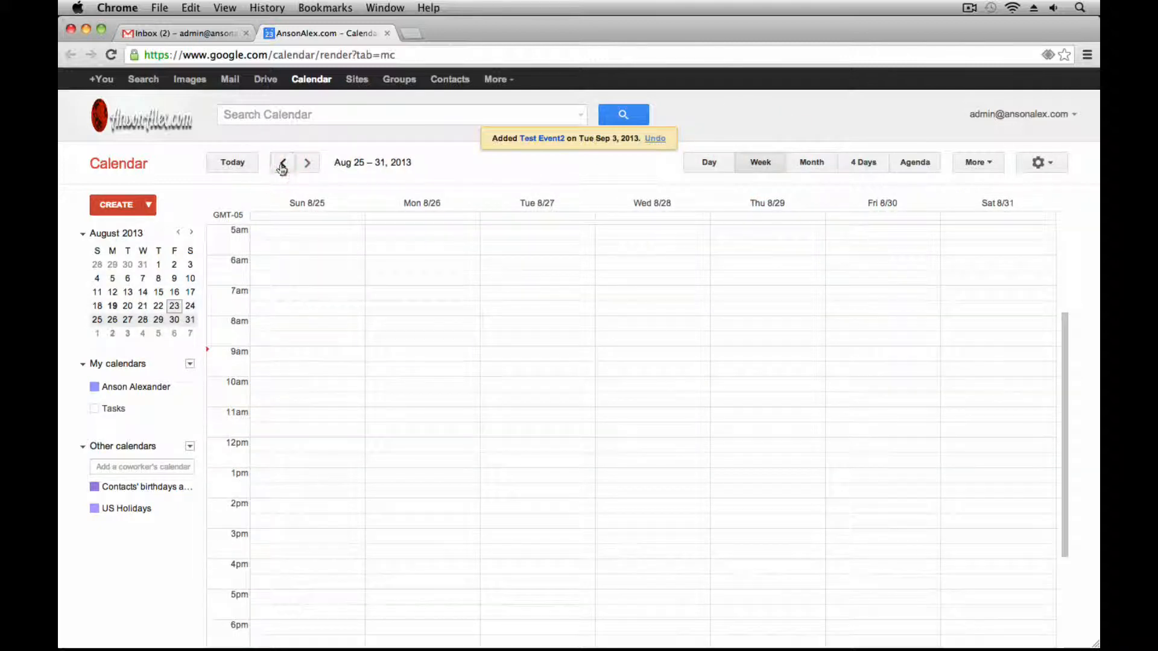
{"action": "left_click", "coordinate": [283, 164]}
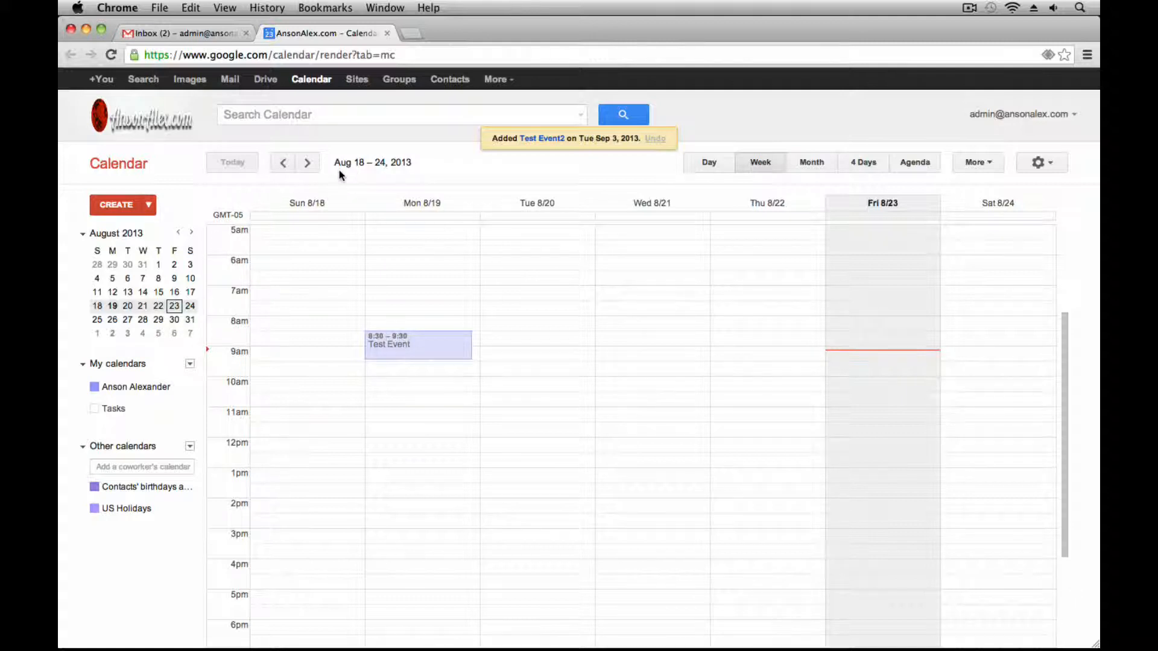
{"action": "left_click", "coordinate": [306, 164]}
{"action": "left_click", "coordinate": [283, 164]}
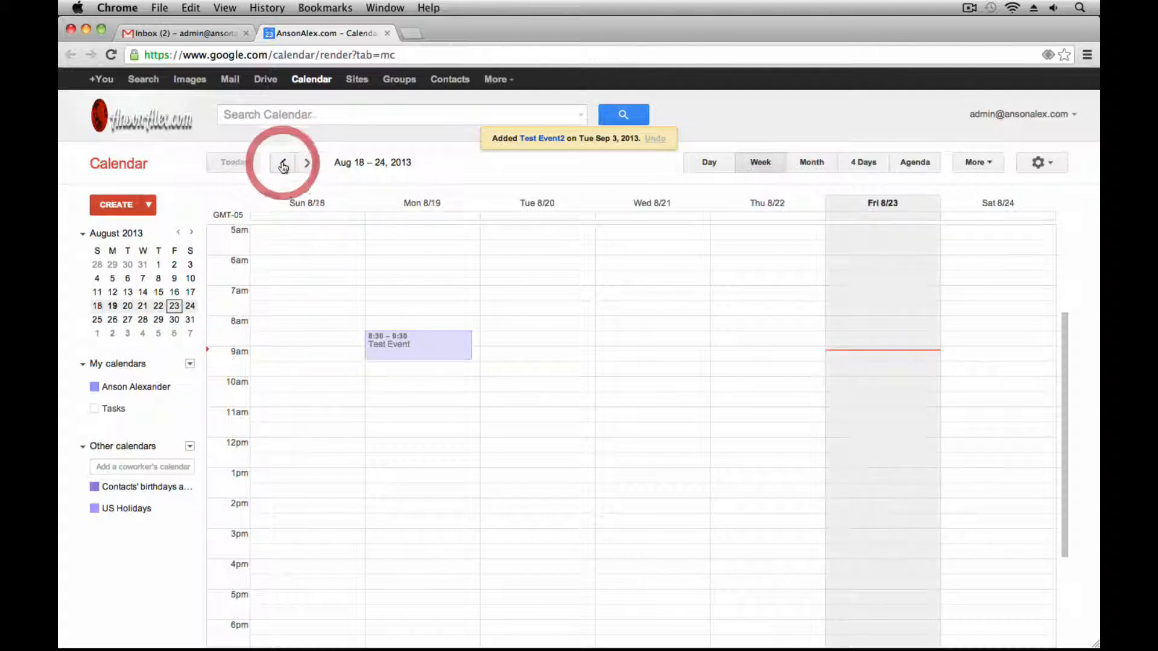
{"action": "left_click", "coordinate": [283, 164]}
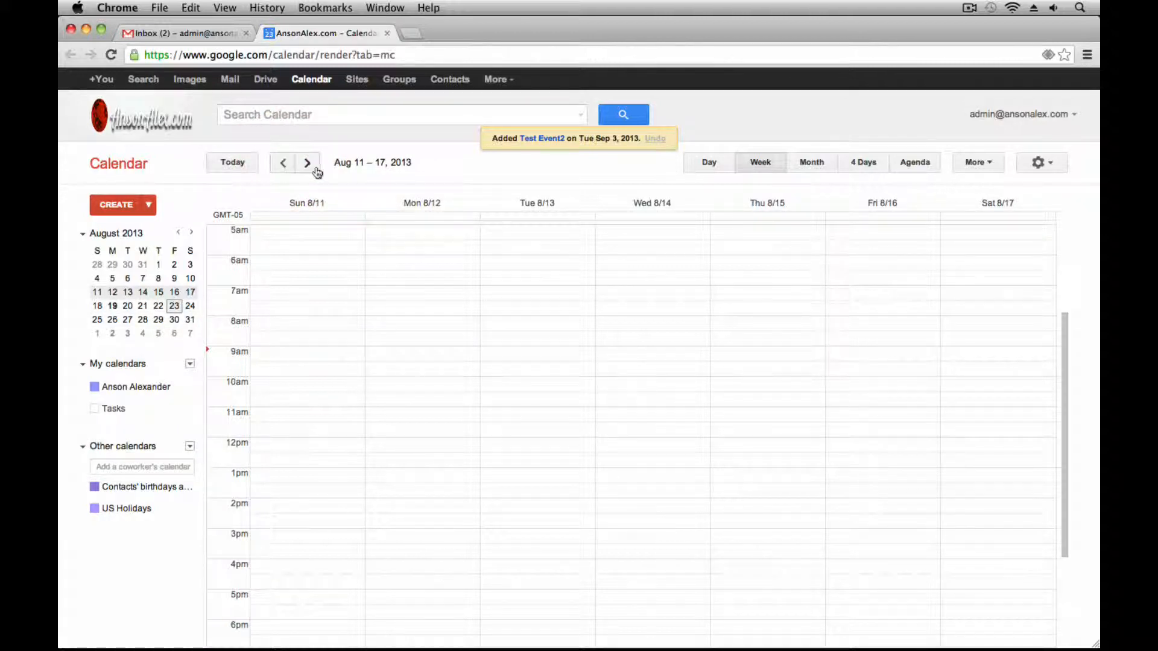
{"action": "left_click", "coordinate": [309, 163]}
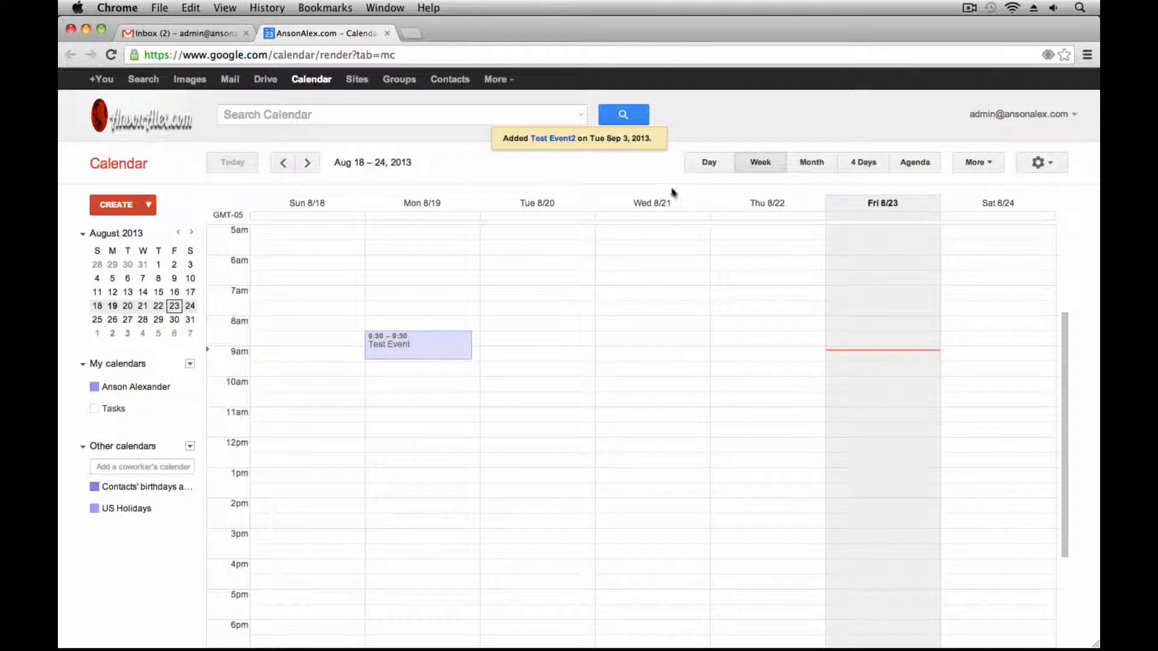
Step: View the calendar by day, month, four days and agenda, including September 2013, and return to the week view
{"action": "left_click", "coordinate": [713, 173]}
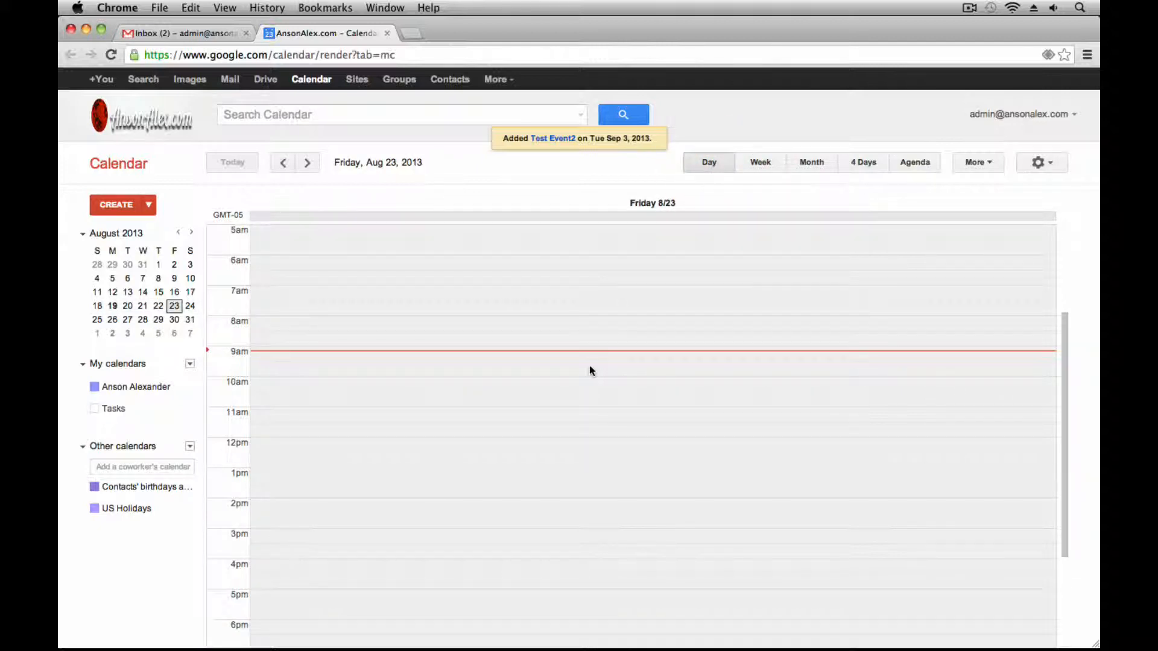
{"action": "left_click", "coordinate": [809, 172]}
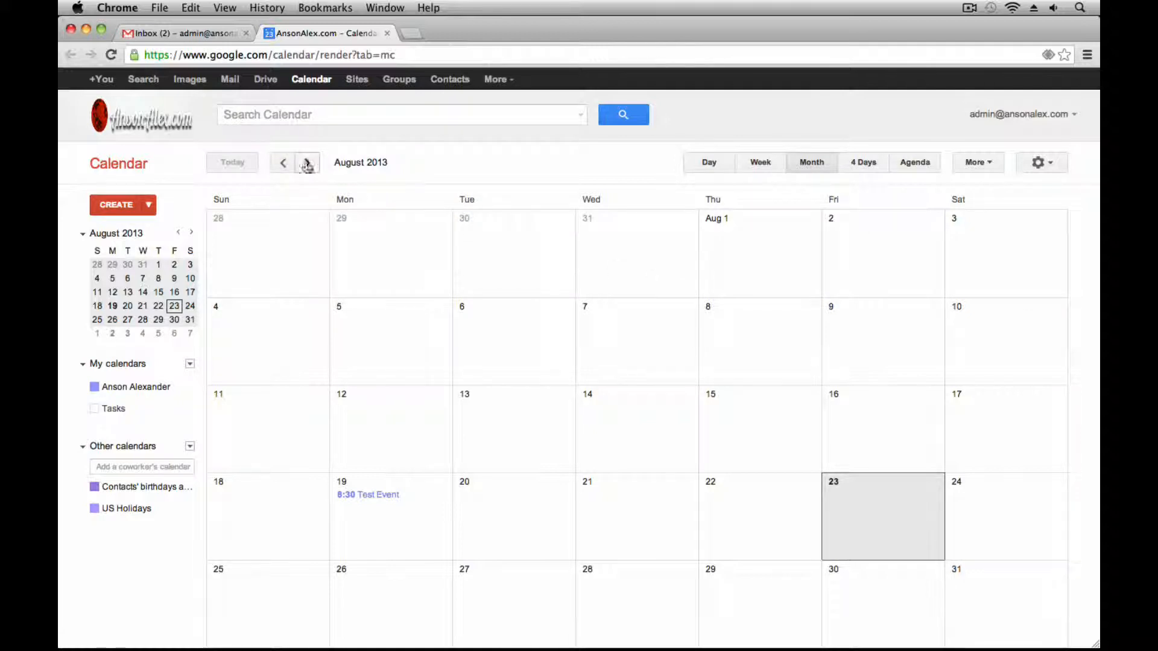
{"action": "left_click", "coordinate": [307, 163]}
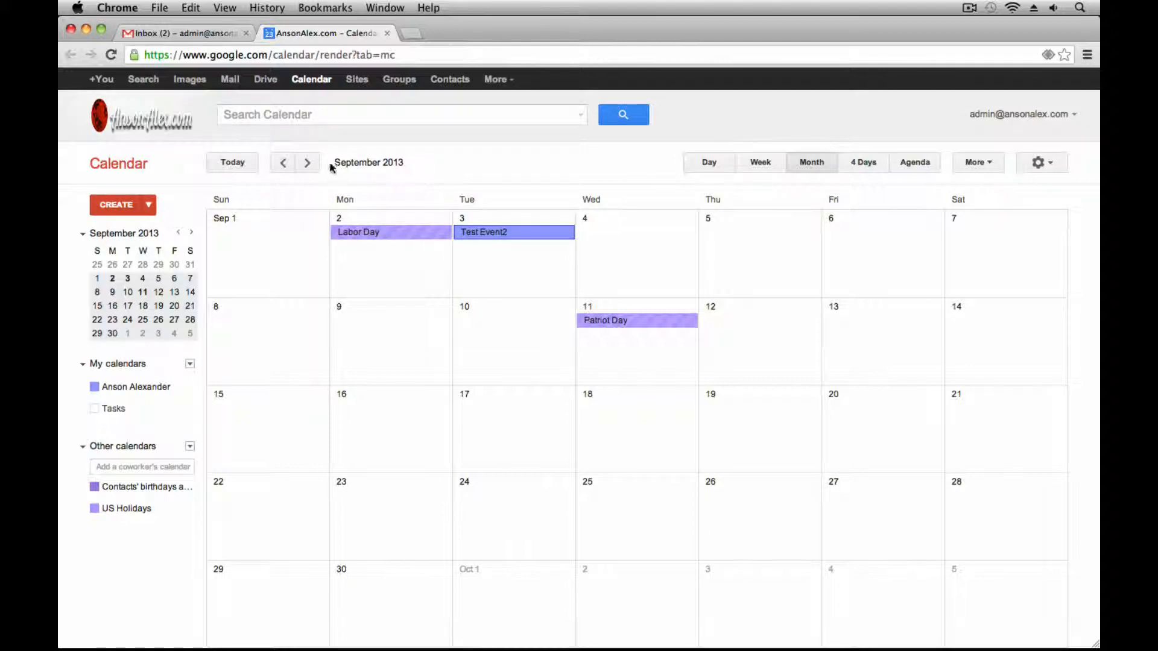
{"action": "left_click", "coordinate": [283, 163]}
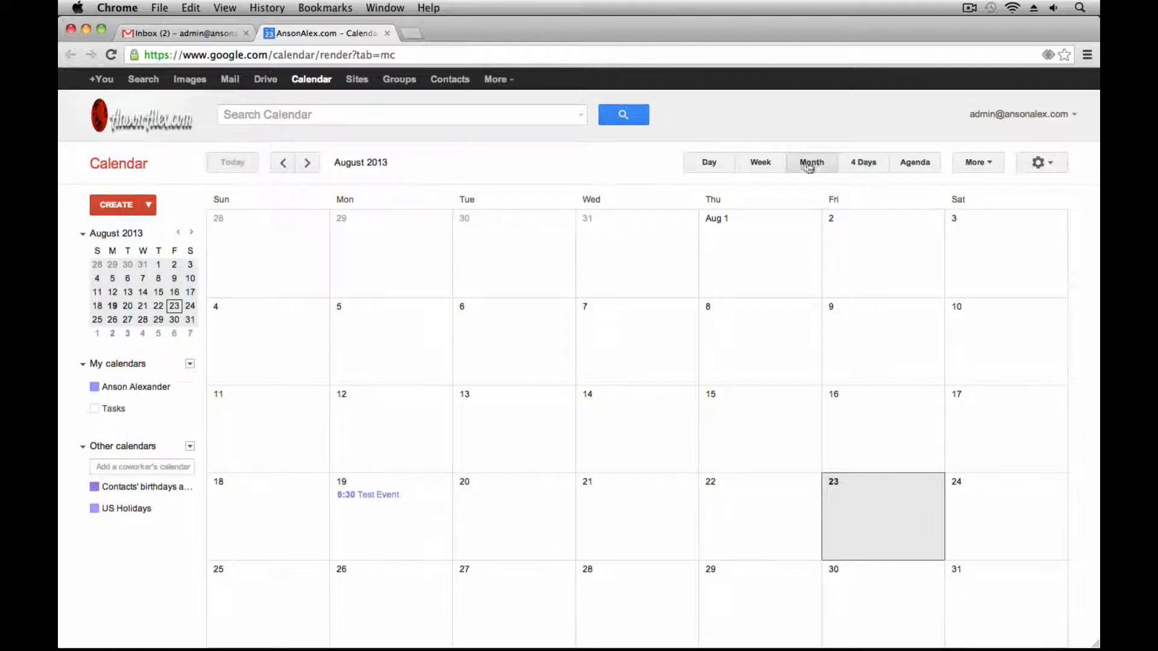
{"action": "left_click", "coordinate": [854, 161]}
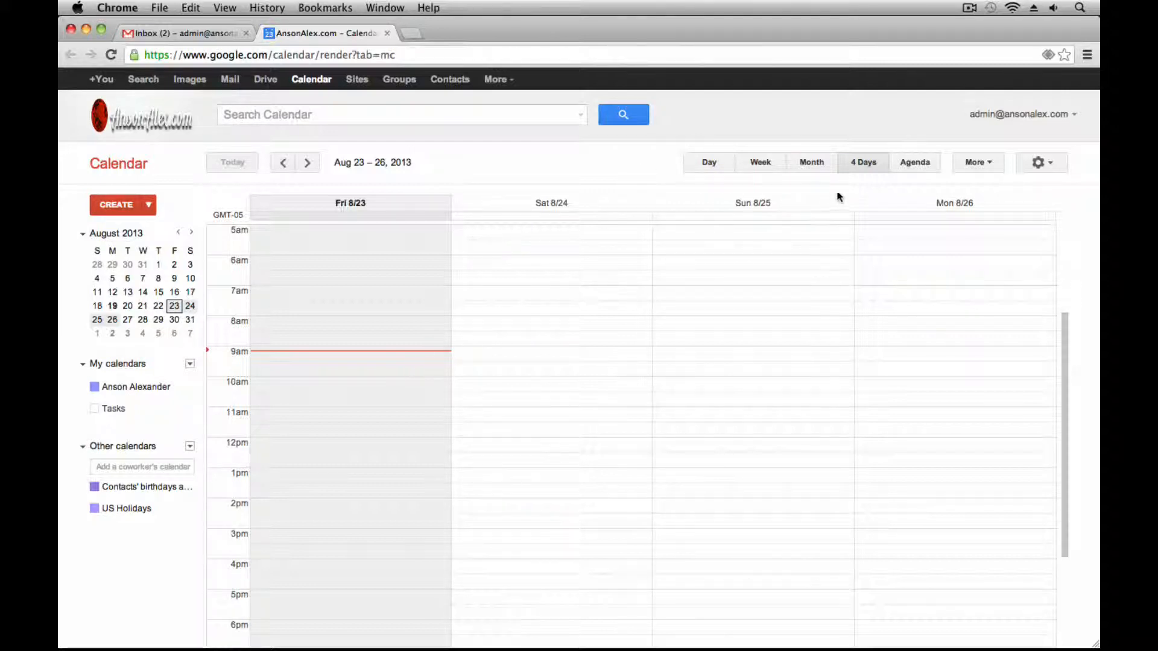
{"action": "left_click", "coordinate": [929, 163]}
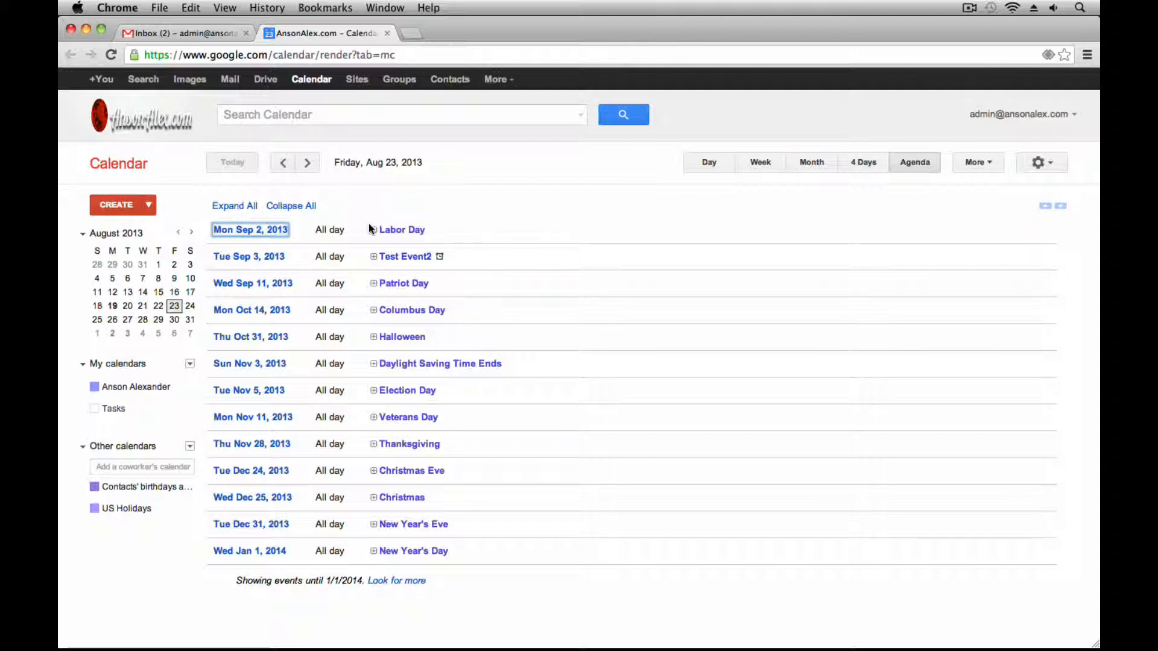
{"action": "left_click", "coordinate": [751, 165]}
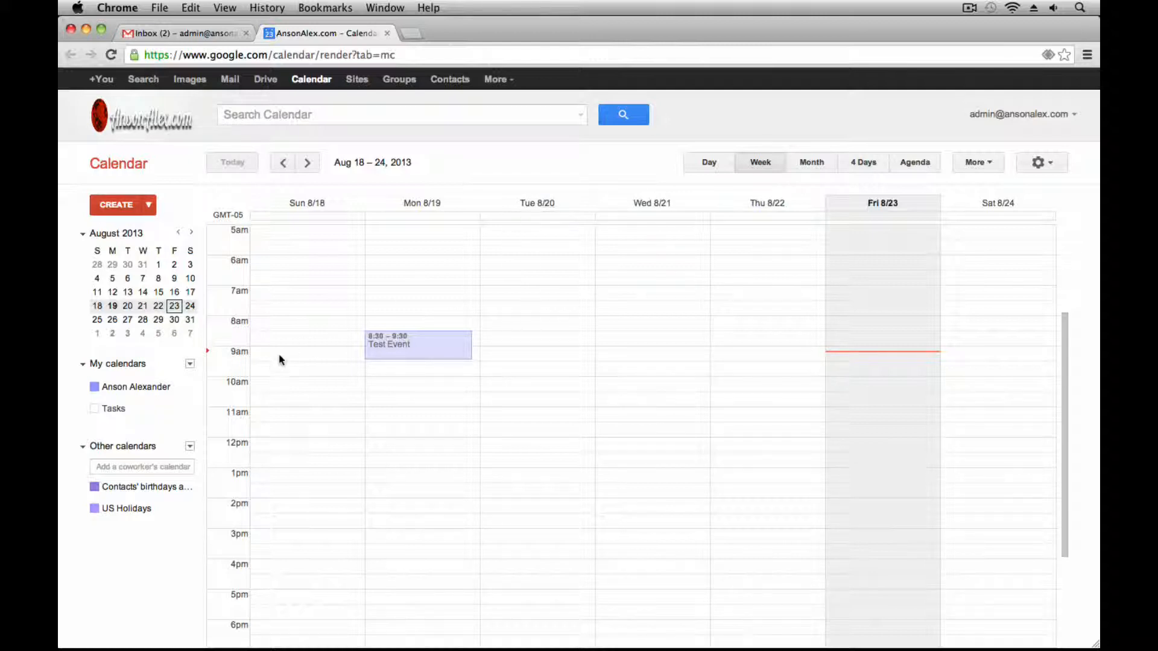
{"action": "left_click", "coordinate": [519, 336]}
{"action": "left_click", "coordinate": [526, 341]}
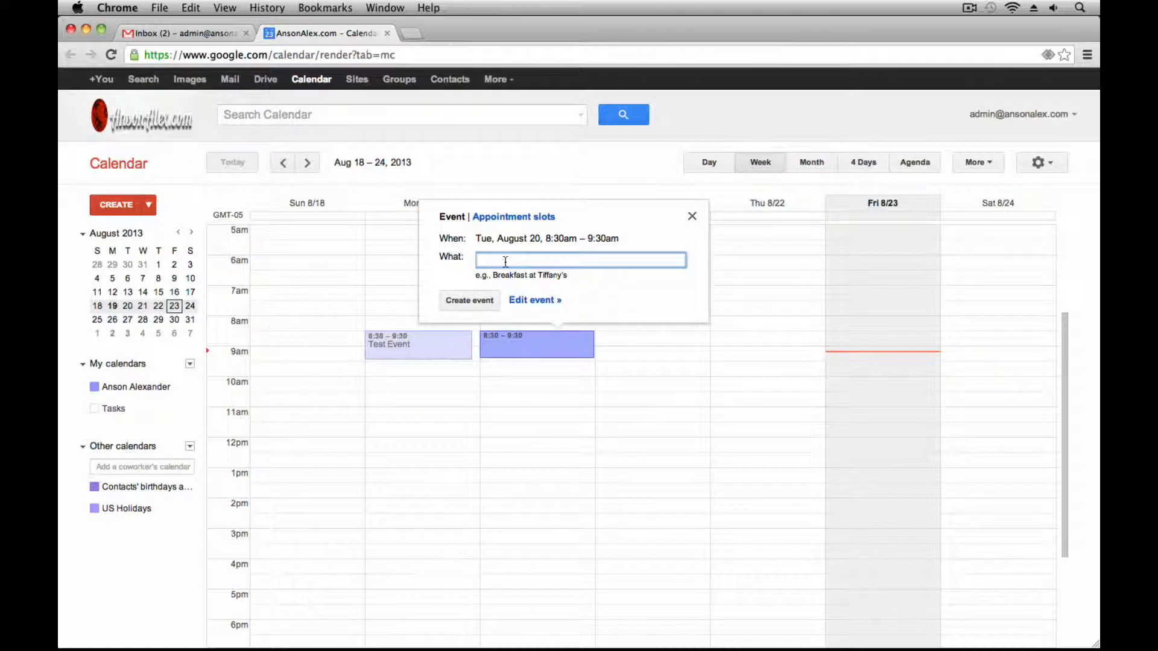
{"action": "type", "text": "Name Goes Here"}
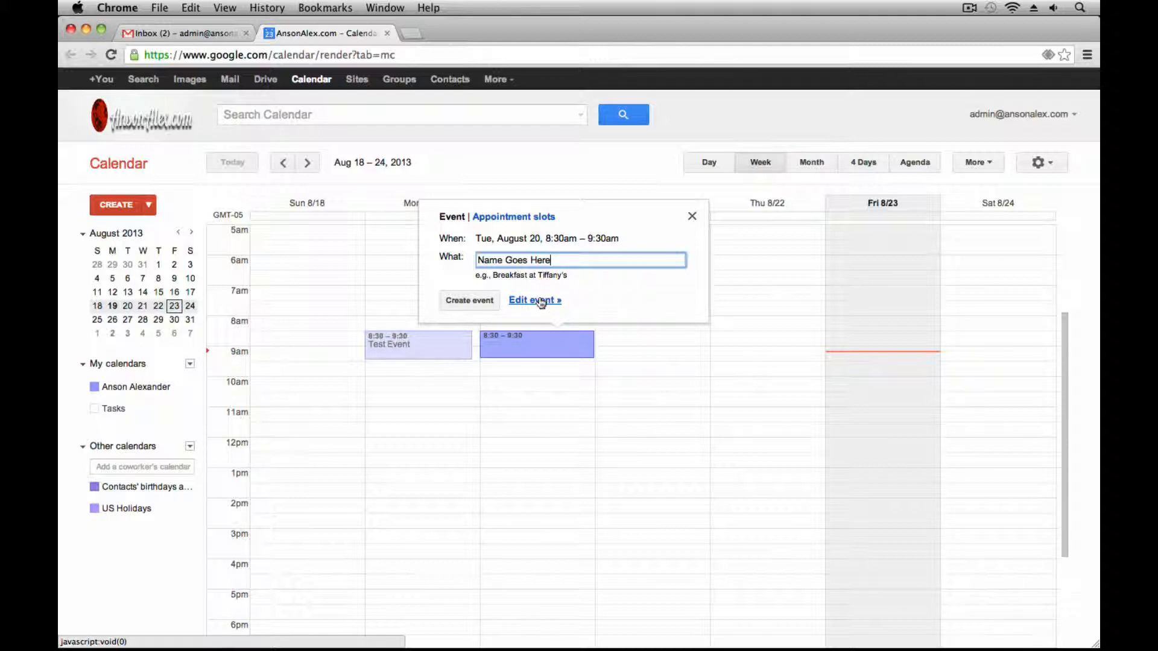
{"action": "left_click", "coordinate": [692, 217]}
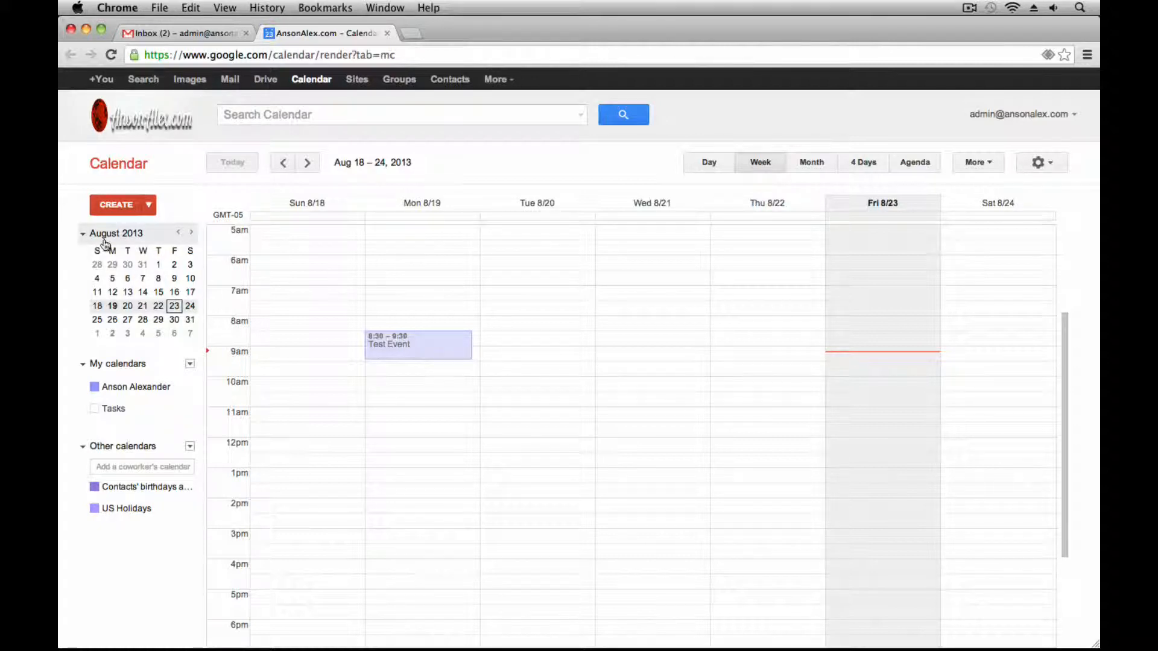
Step: Go to the week containing October 17, 2013 using the mini calendar
{"action": "left_click", "coordinate": [191, 234]}
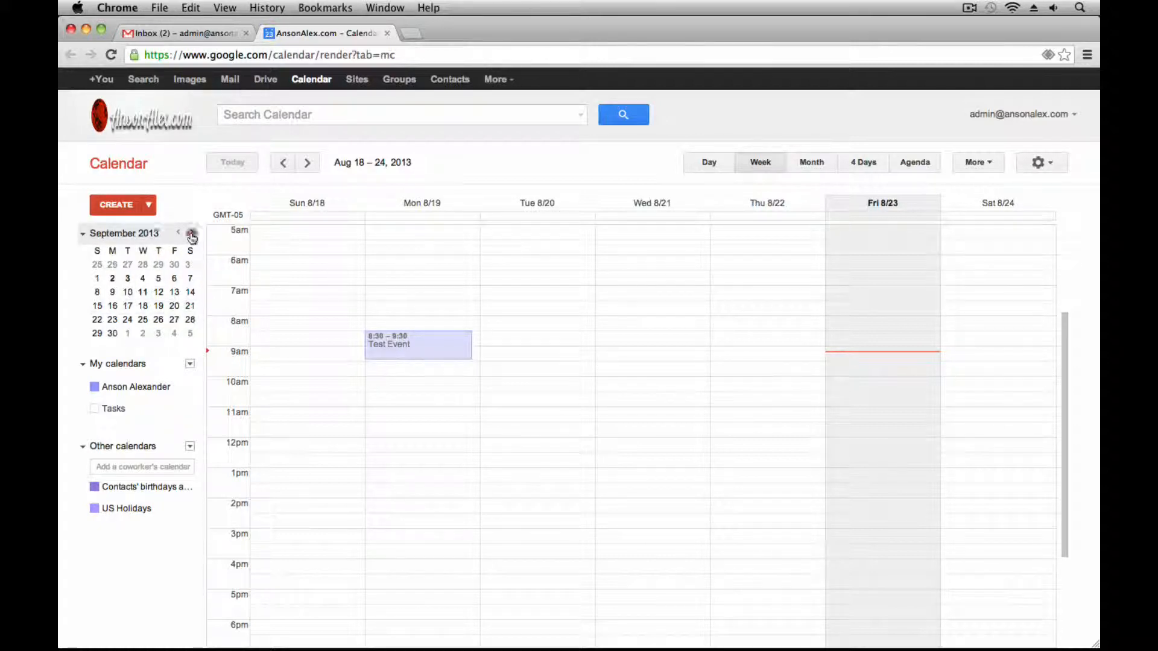
{"action": "left_click", "coordinate": [191, 233]}
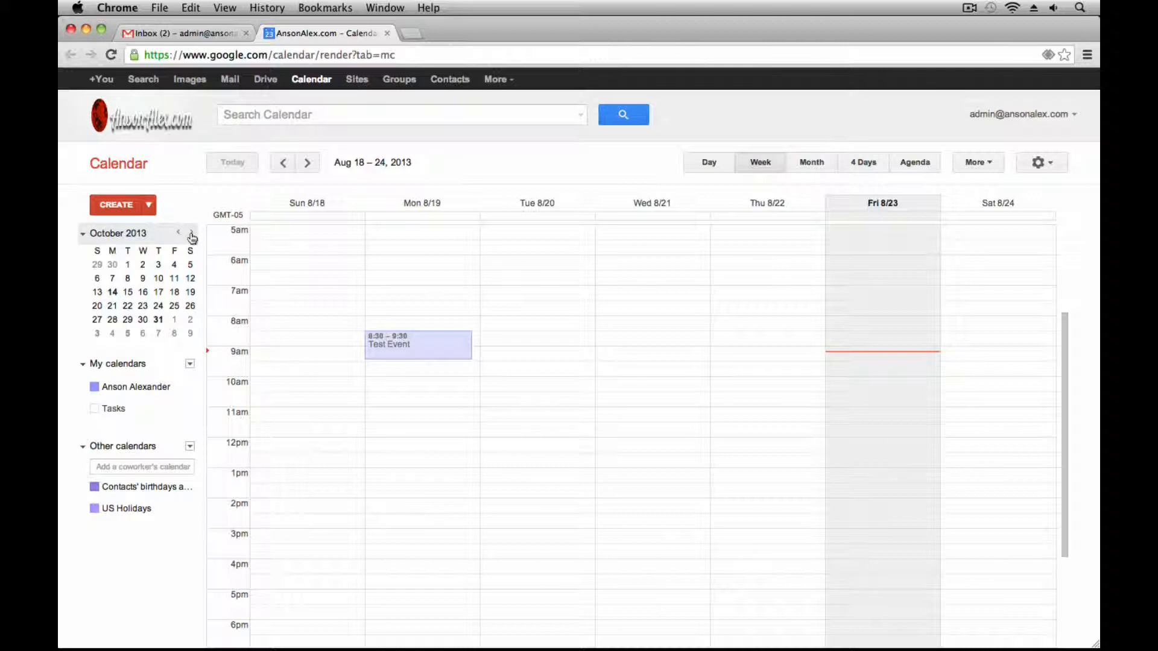
{"action": "left_click", "coordinate": [158, 292]}
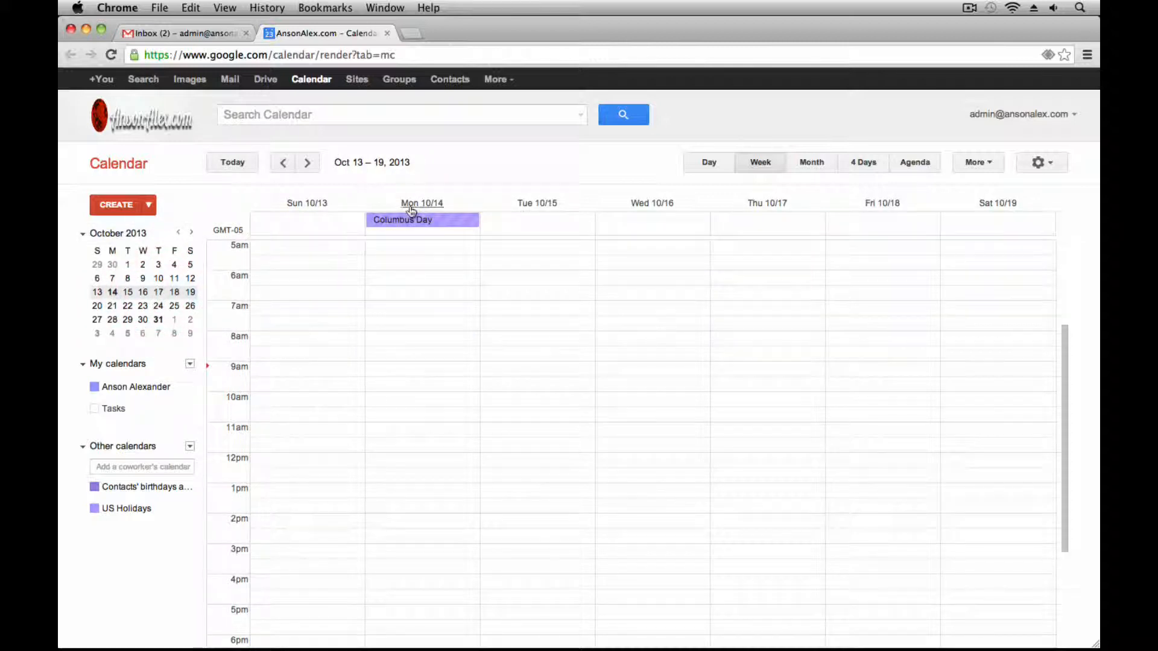
Step: Collapse the mini calendar and set the display density to Compact
{"action": "left_click", "coordinate": [84, 238]}
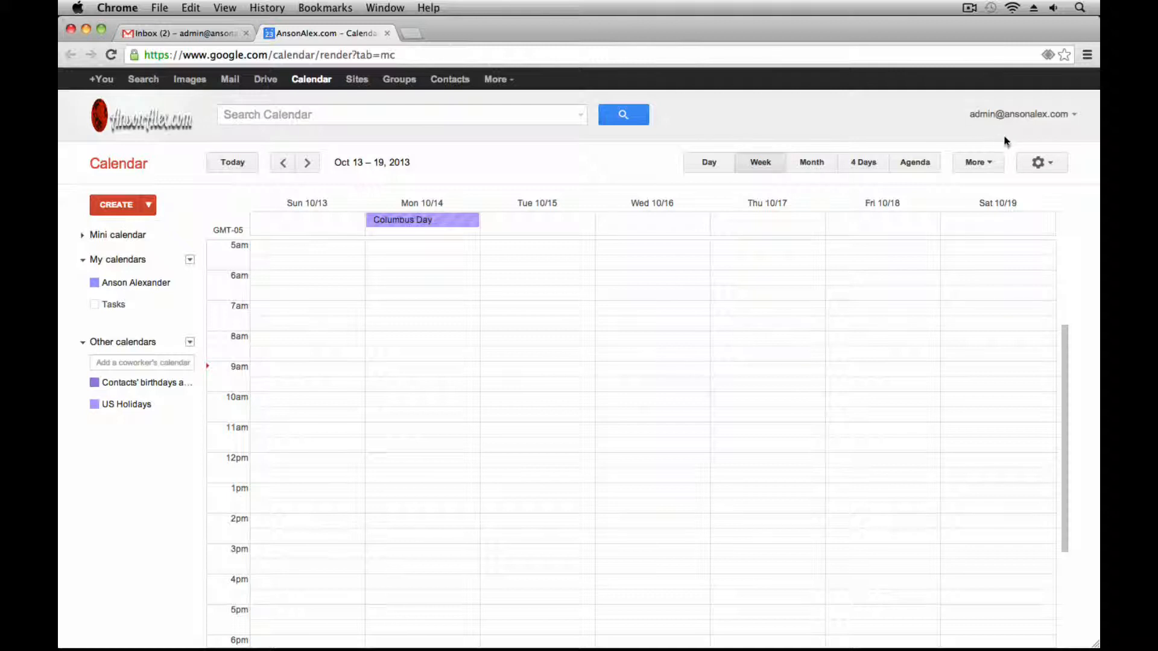
{"action": "left_click", "coordinate": [1058, 168]}
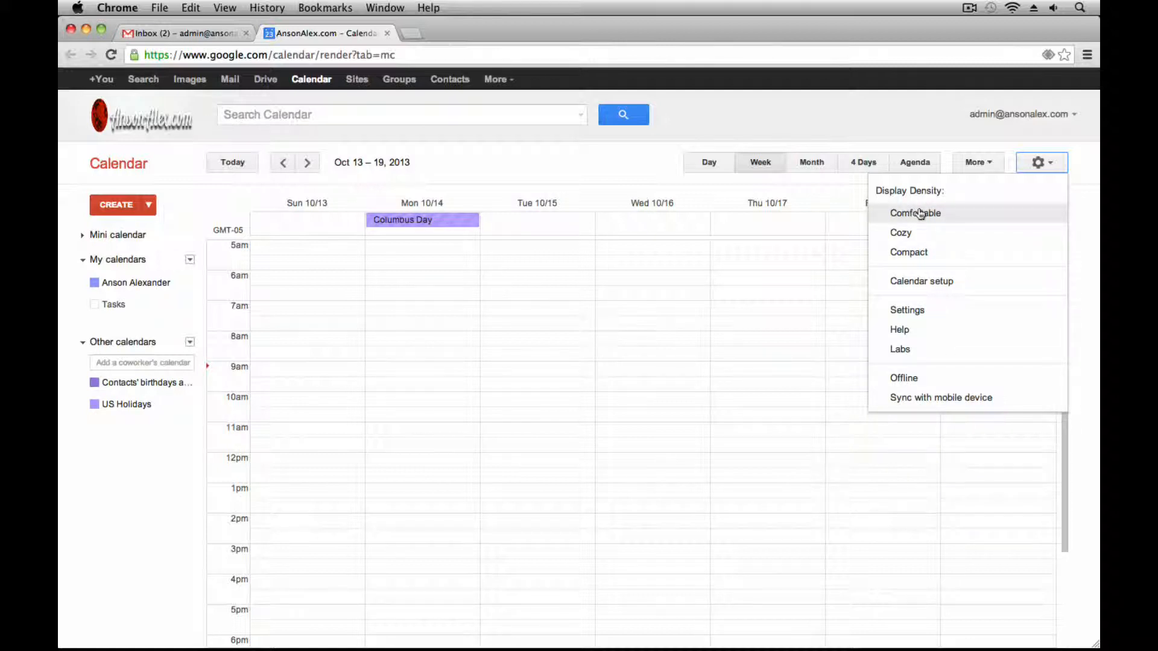
{"action": "left_click", "coordinate": [933, 258]}
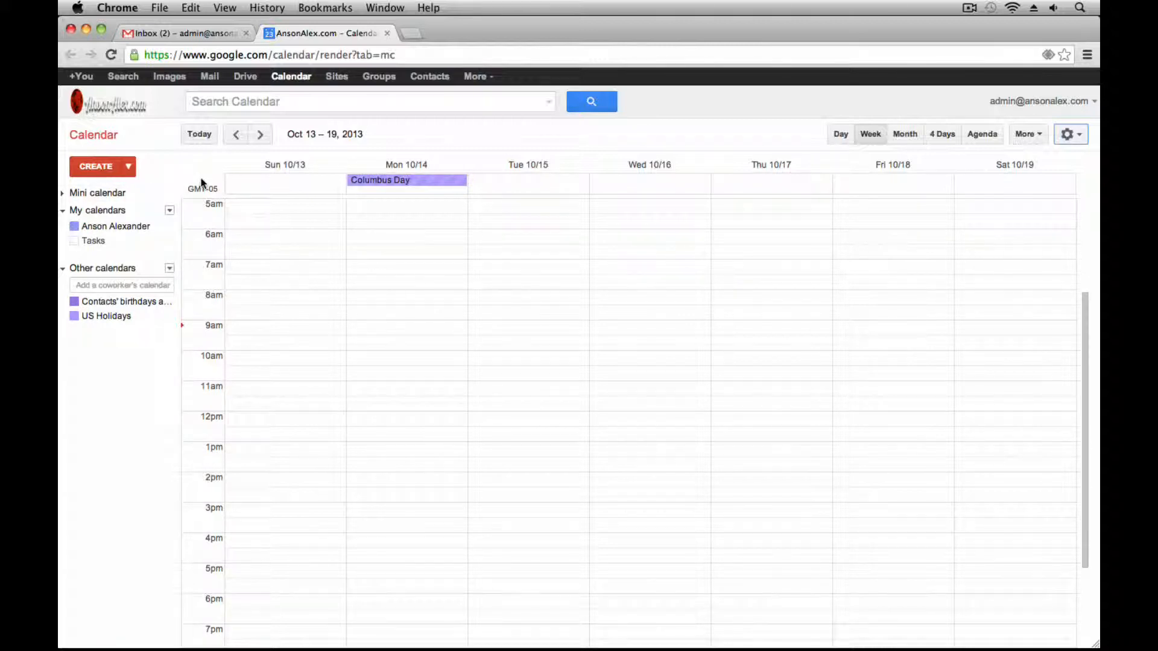
Step: Hide and re-show the personal calendar under My calendars, and change its color to red
{"action": "left_click", "coordinate": [142, 229]}
{"action": "left_click", "coordinate": [142, 230]}
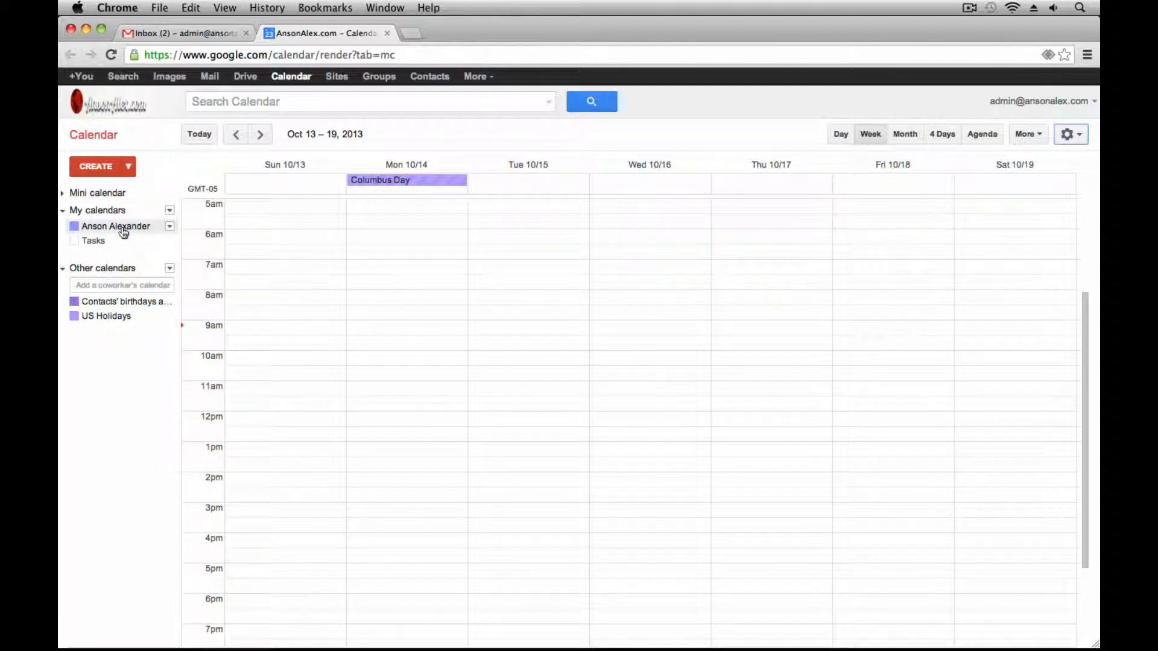
{"action": "left_click", "coordinate": [169, 227]}
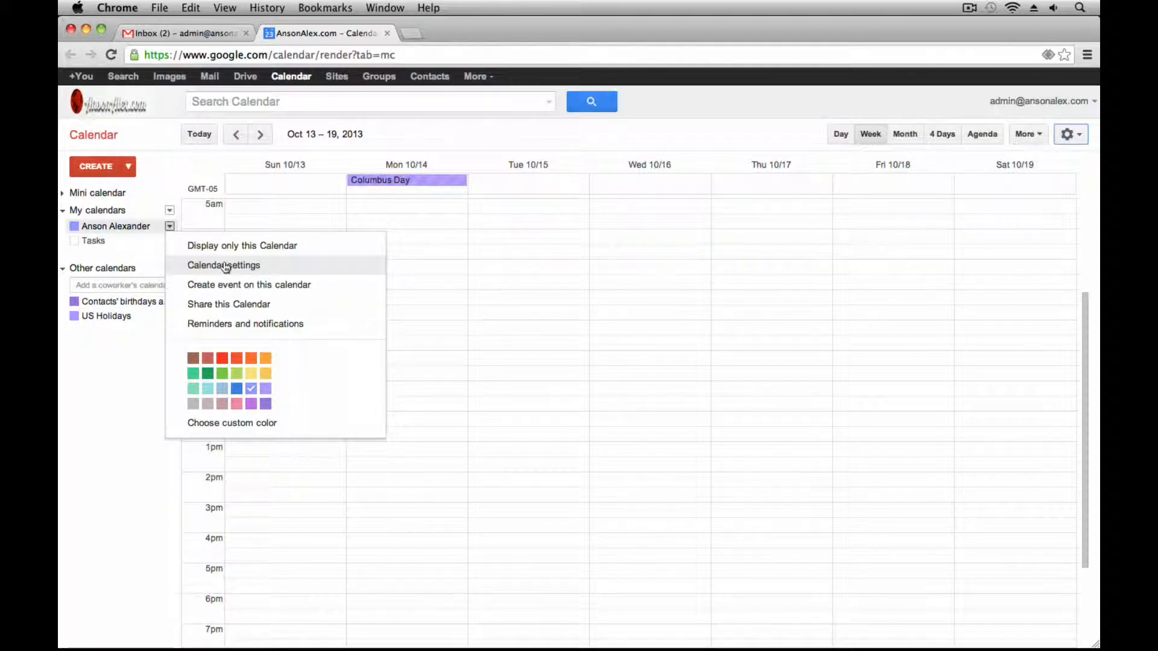
{"action": "left_click", "coordinate": [221, 358]}
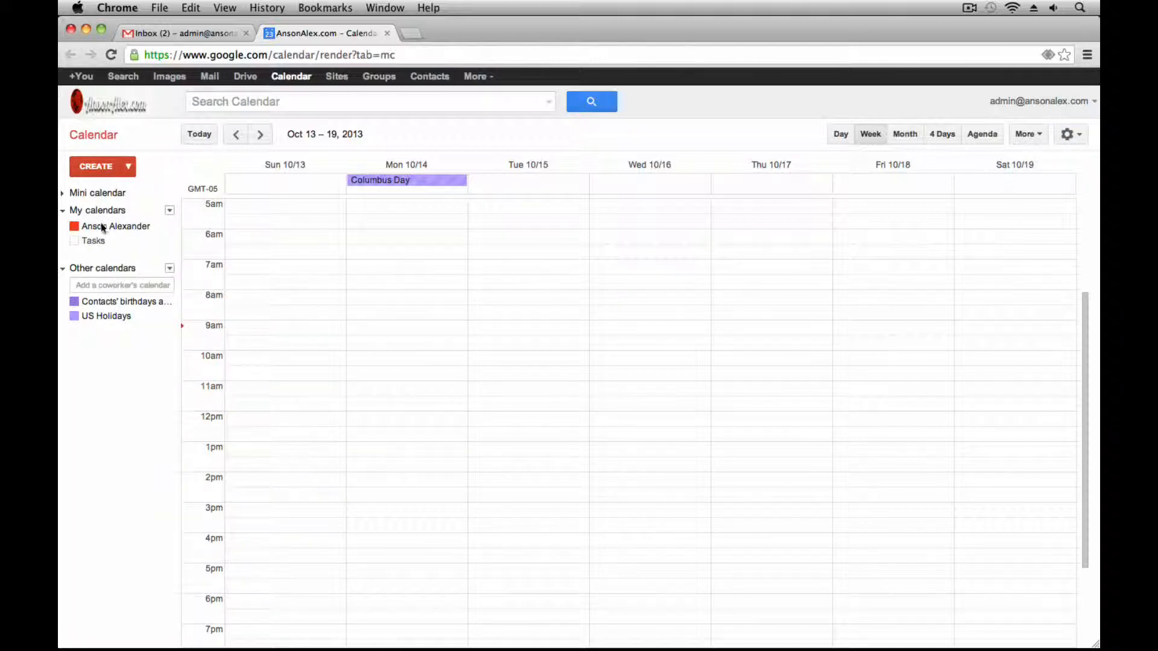
Step: Expand the mini calendar and use it to go to the week containing August 23, 2013
{"action": "left_click", "coordinate": [62, 192]}
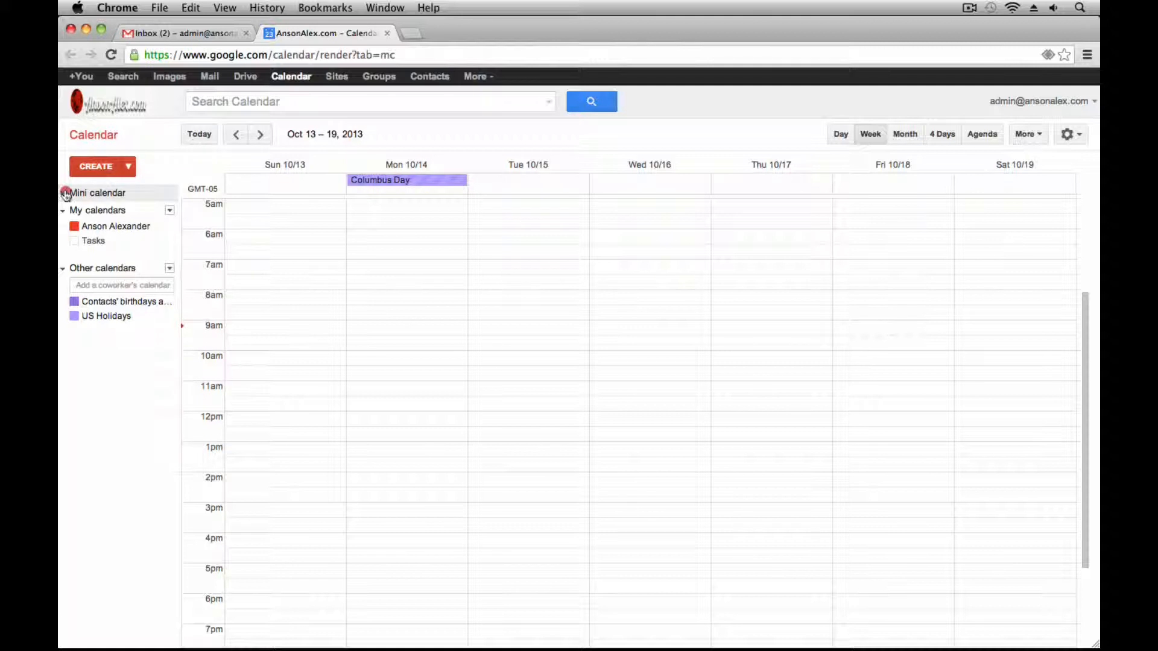
{"action": "left_click", "coordinate": [158, 193]}
{"action": "left_click", "coordinate": [158, 192]}
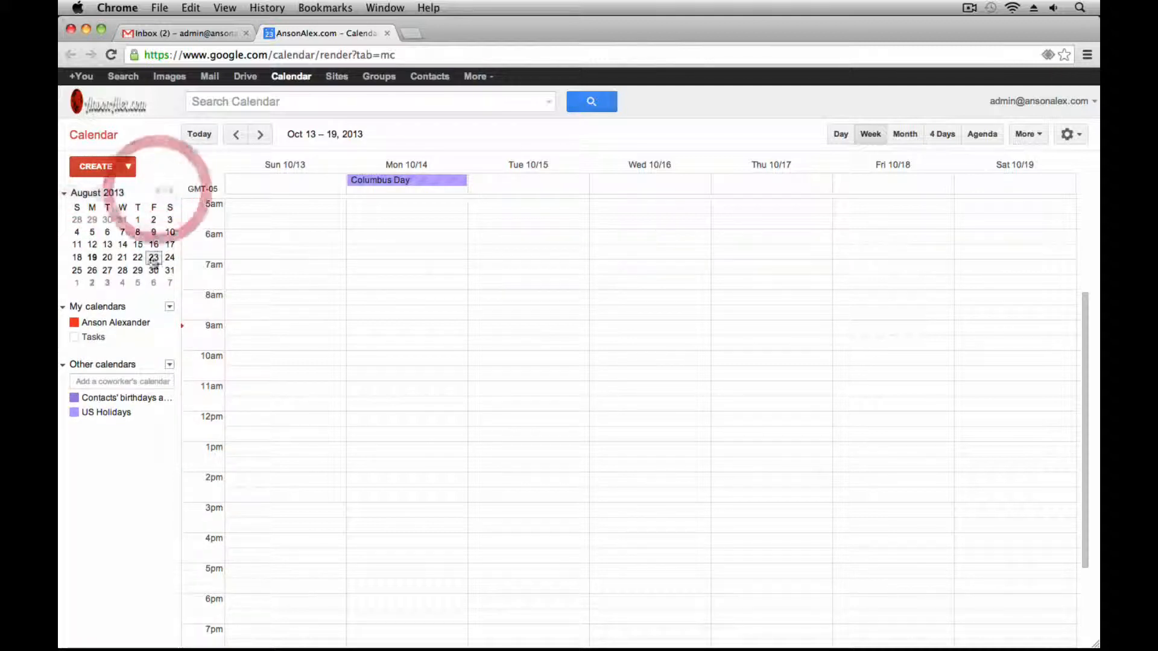
{"action": "left_click", "coordinate": [154, 257]}
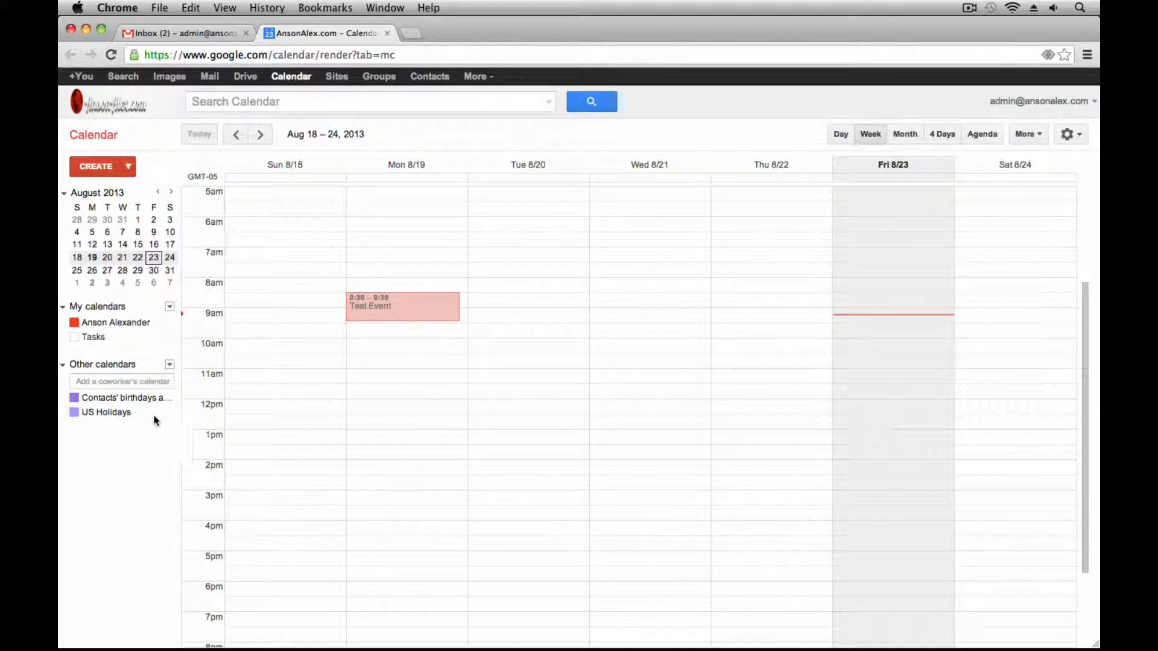
Step: Change the US Holidays calendar's color to dark green and show September 2013 in the month view
{"action": "left_click", "coordinate": [169, 412]}
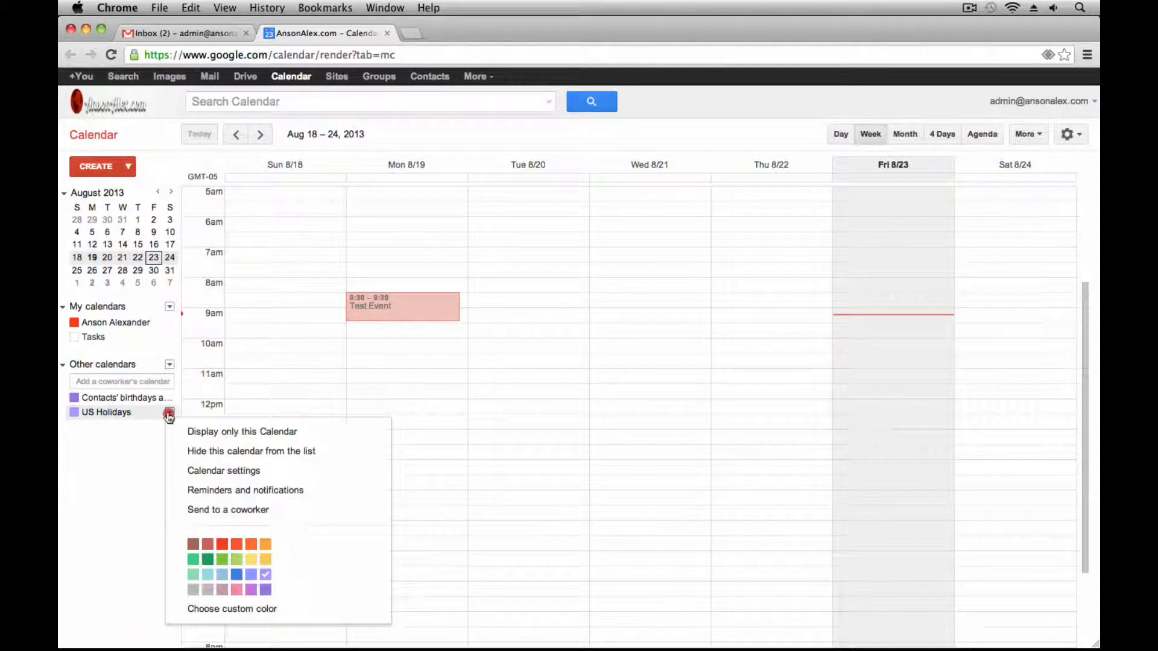
{"action": "left_click", "coordinate": [208, 562]}
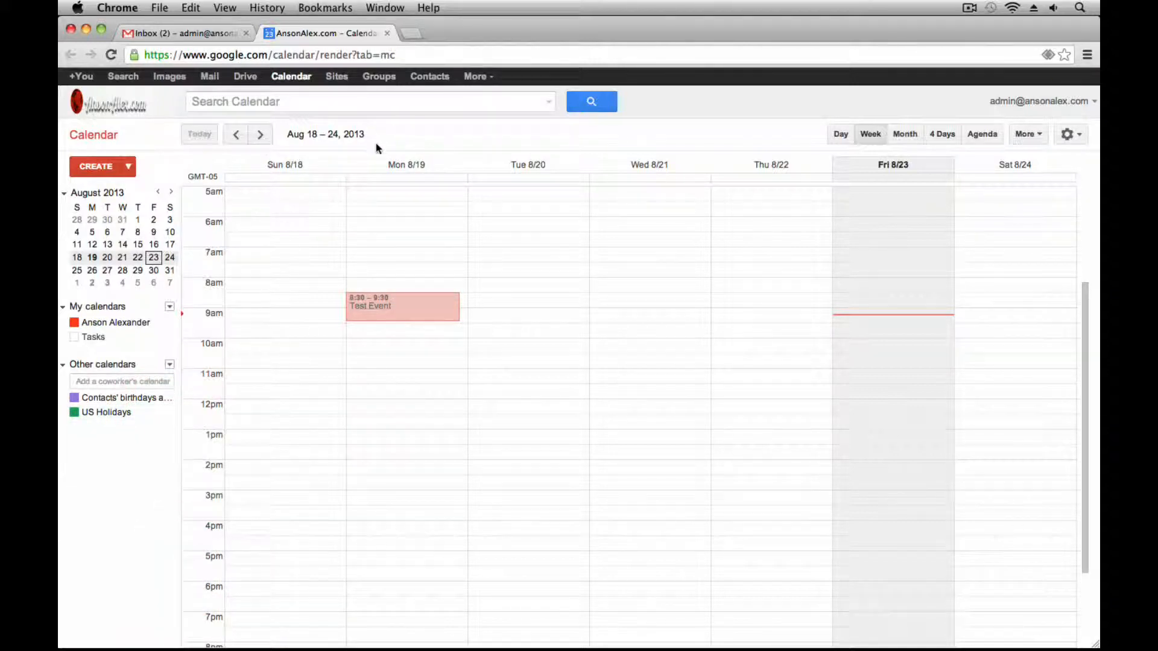
{"action": "left_click", "coordinate": [905, 134]}
{"action": "left_click", "coordinate": [260, 134]}
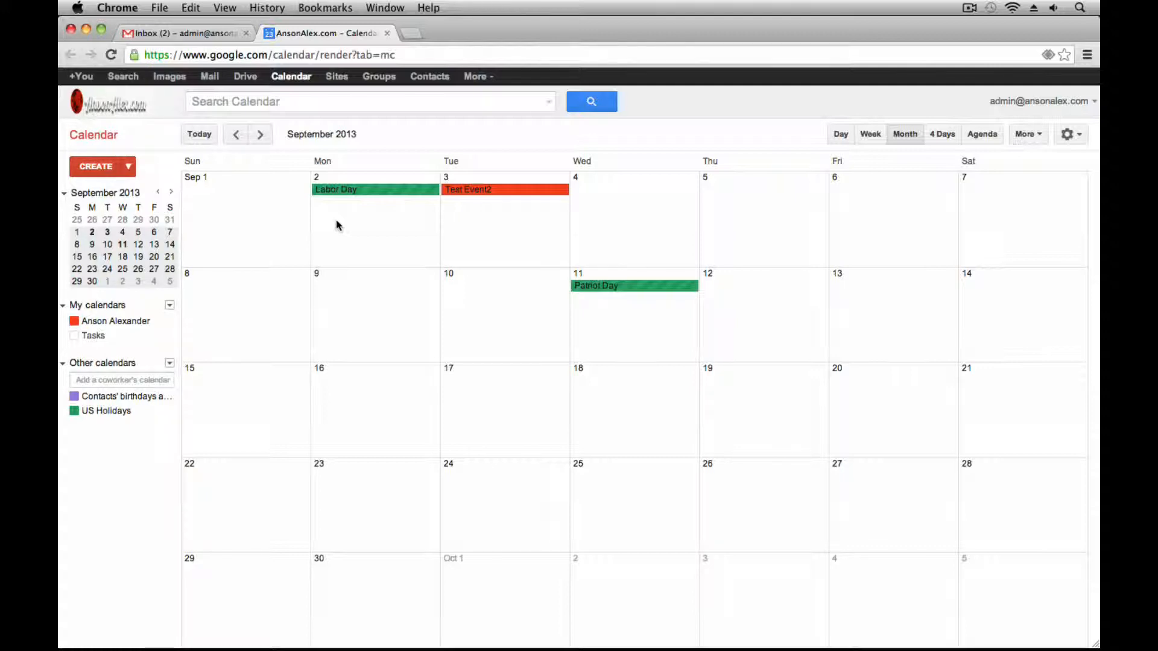
Step: Look at the options available for the My calendars list, without choosing one
{"action": "left_click", "coordinate": [170, 305]}
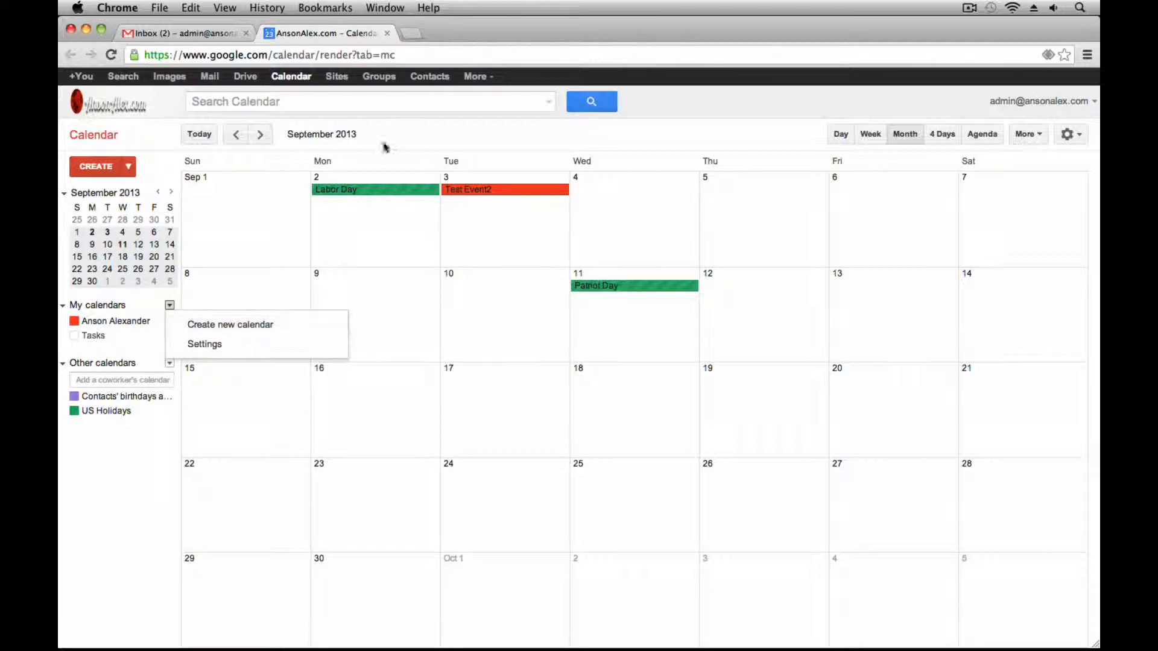
{"action": "left_click", "coordinate": [385, 140]}
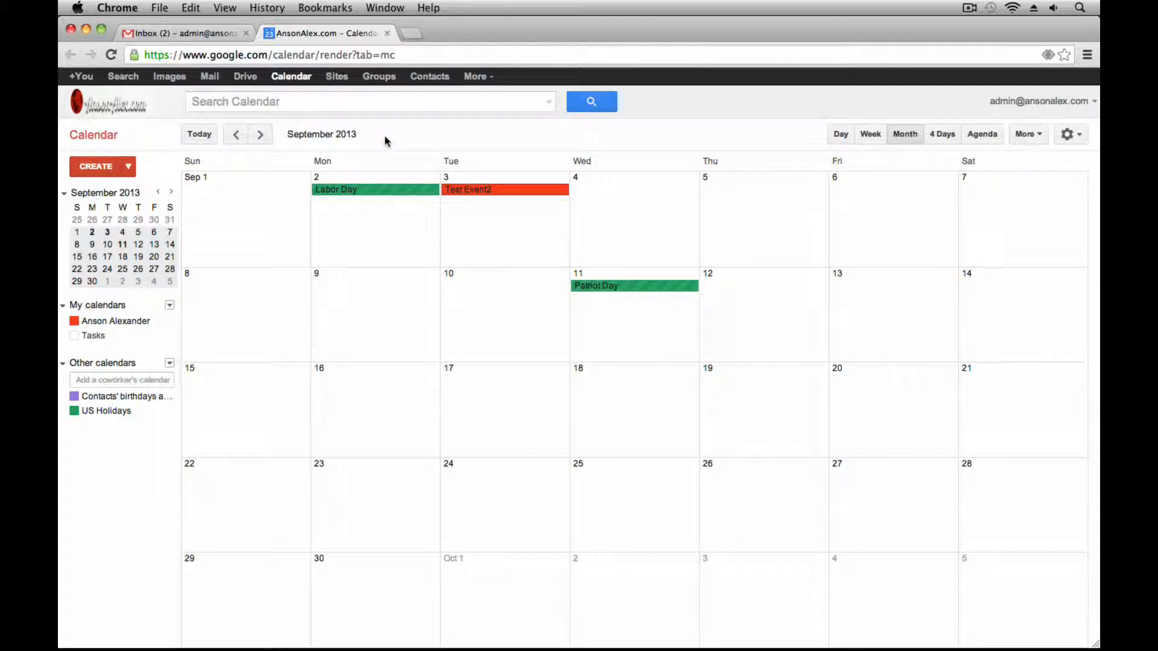